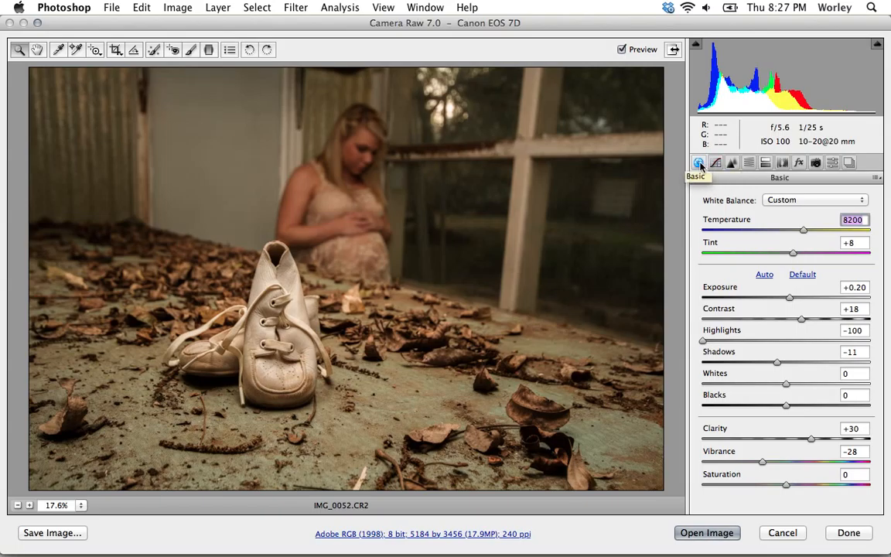
# Raise the Highlights of the parametric tone curve to +60.
pyautogui.click(716, 164)
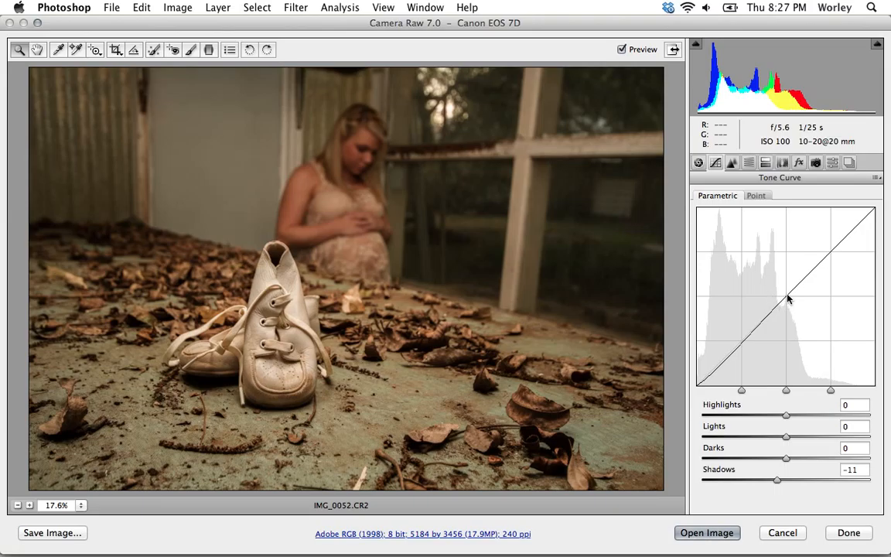
pyautogui.click(788, 415)
pyautogui.moveTo(802, 416); pyautogui.dragTo(836, 415)
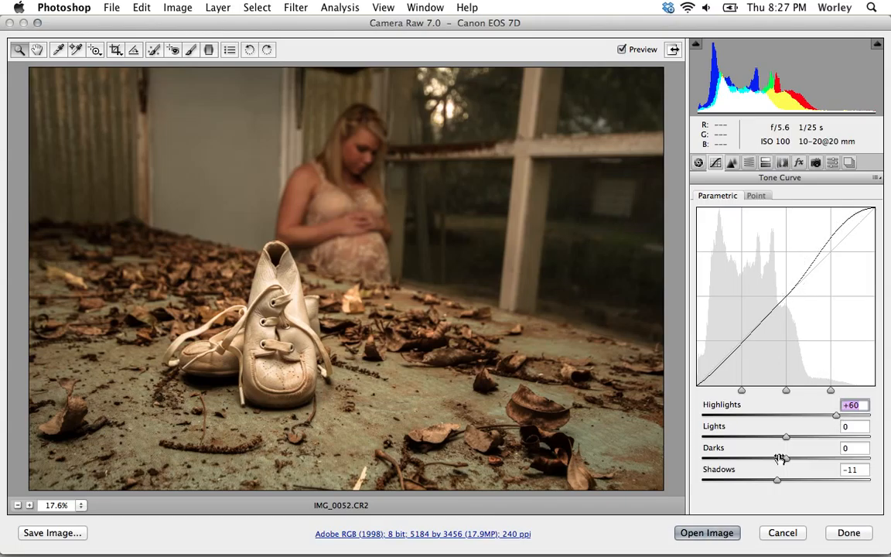
# Shift the parametric curve's midtone split point toward the highlights and its shadow split point close to the dark end.
pyautogui.click(699, 164)
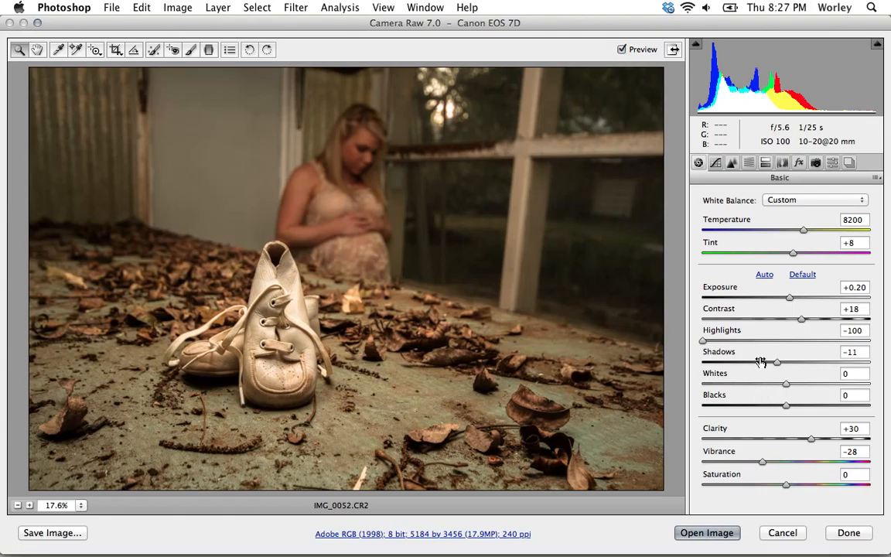
pyautogui.click(715, 163)
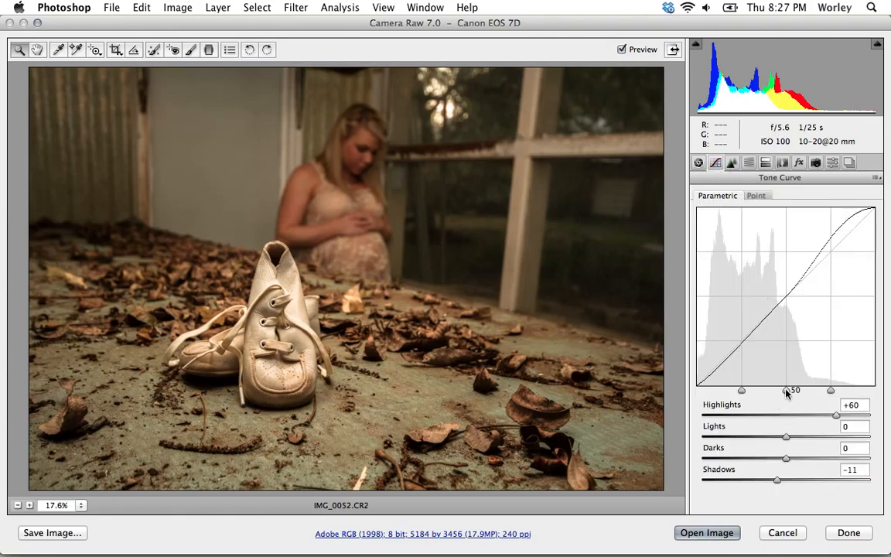
pyautogui.moveTo(789, 393)
pyautogui.mouseDown()
pyautogui.moveTo(805, 392)
pyautogui.moveTo(743, 391)
pyautogui.moveTo(814, 389)
pyautogui.moveTo(800, 391)
pyautogui.mouseUp()
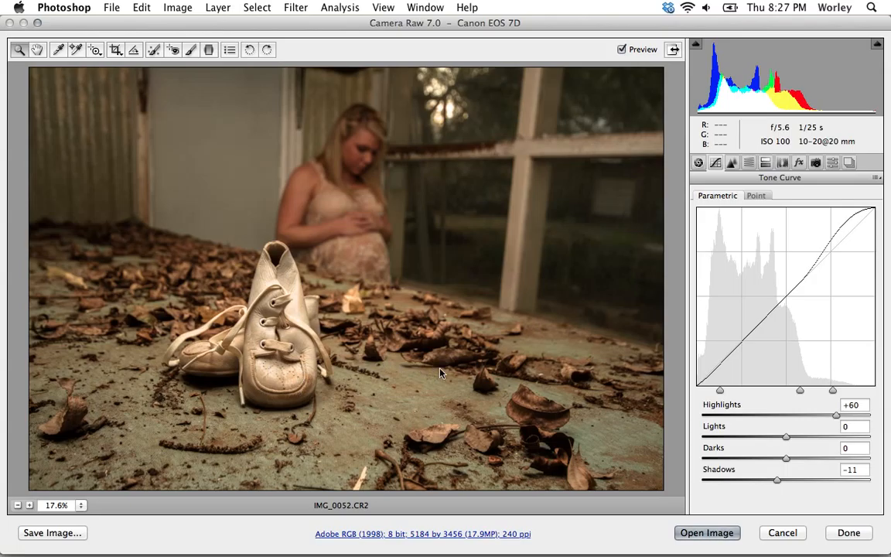
pyautogui.moveTo(718, 392); pyautogui.dragTo(706, 392)
# Add a midpoint at input 120, output 135 to the RGB point curve and move its white point to input 232, output 255.
pyautogui.click(755, 197)
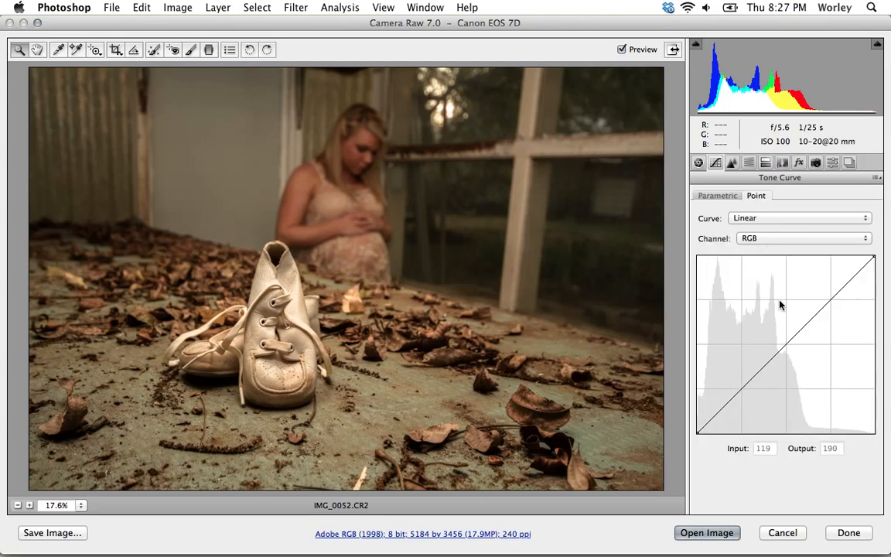
pyautogui.click(784, 344)
pyautogui.moveTo(784, 344); pyautogui.dragTo(780, 339)
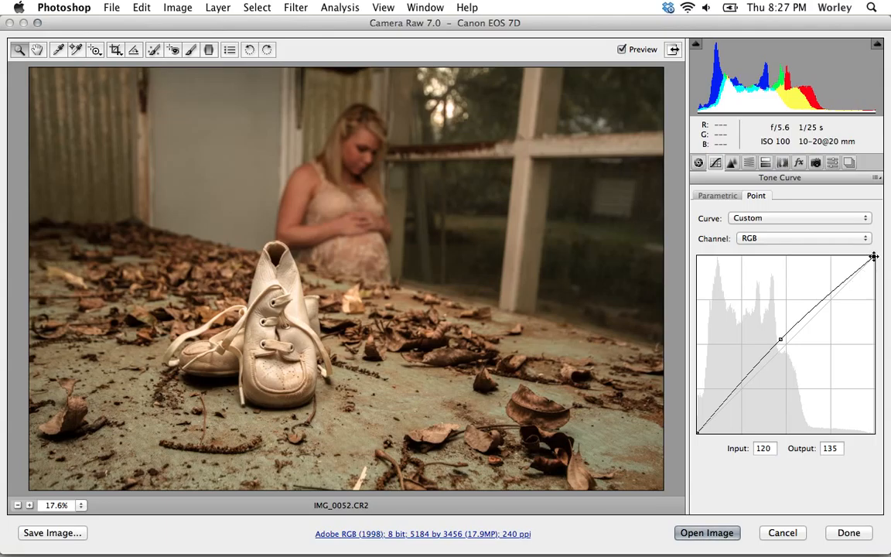
pyautogui.moveTo(873, 256)
pyautogui.mouseDown()
pyautogui.moveTo(874, 272)
pyautogui.moveTo(874, 257)
pyautogui.moveTo(858, 256)
pyautogui.mouseUp()
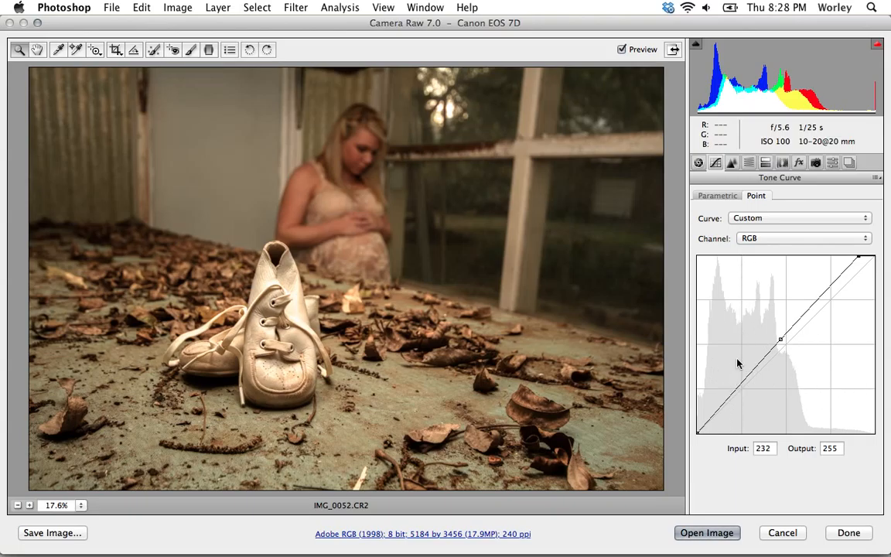
# Add an upper RGB curve point at input 209, output 224 and move the midpoint to input 127, output 127.
pyautogui.click(841, 278)
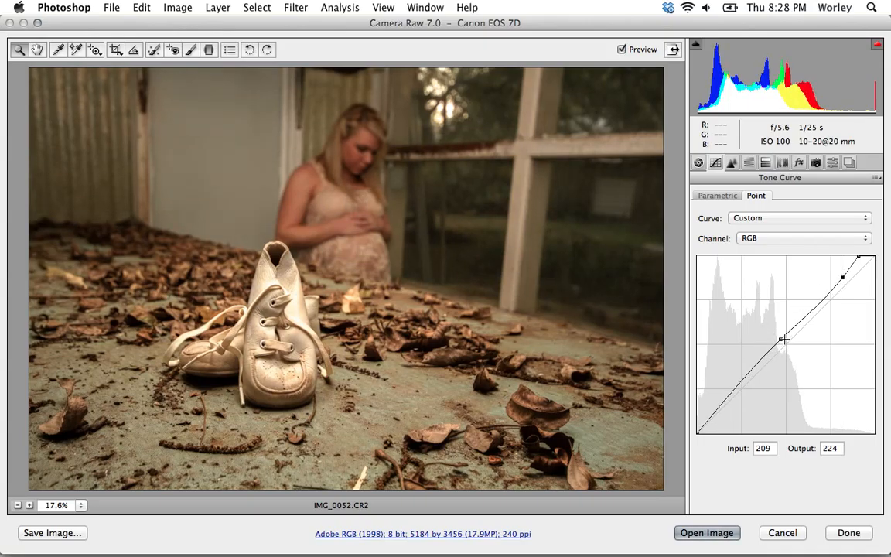
pyautogui.moveTo(778, 339)
pyautogui.mouseDown()
pyautogui.moveTo(799, 355)
pyautogui.moveTo(779, 331)
pyautogui.moveTo(785, 339)
pyautogui.mouseUp()
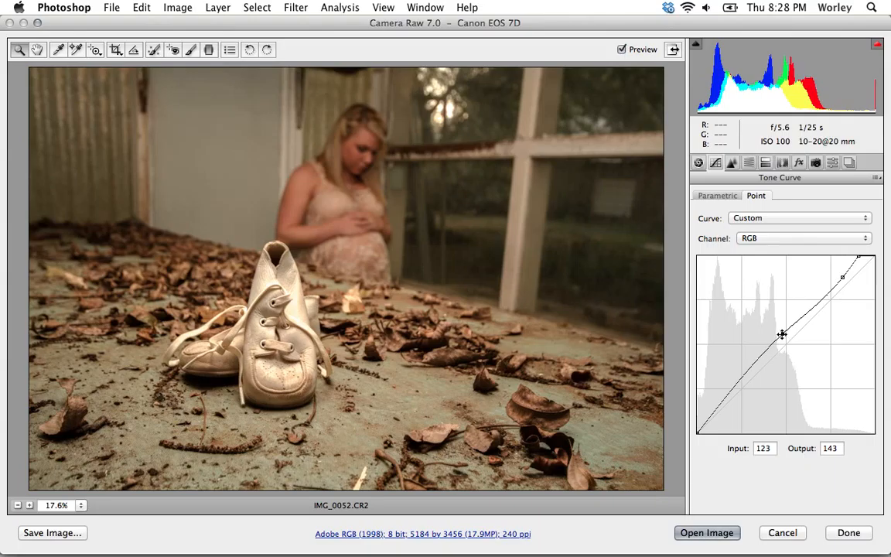
pyautogui.moveTo(782, 335)
pyautogui.mouseDown()
pyautogui.moveTo(795, 362)
pyautogui.moveTo(773, 325)
pyautogui.moveTo(785, 341)
pyautogui.mouseUp()
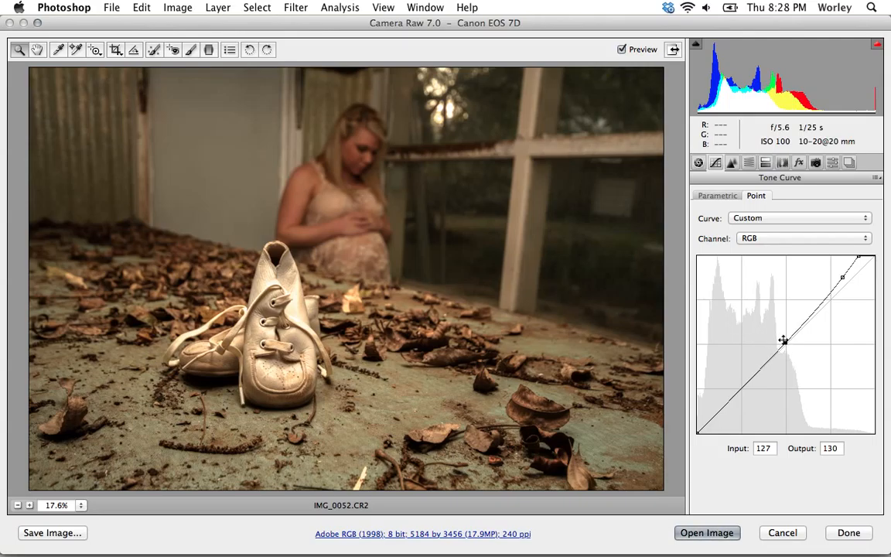
pyautogui.moveTo(786, 342); pyautogui.dragTo(785, 345)
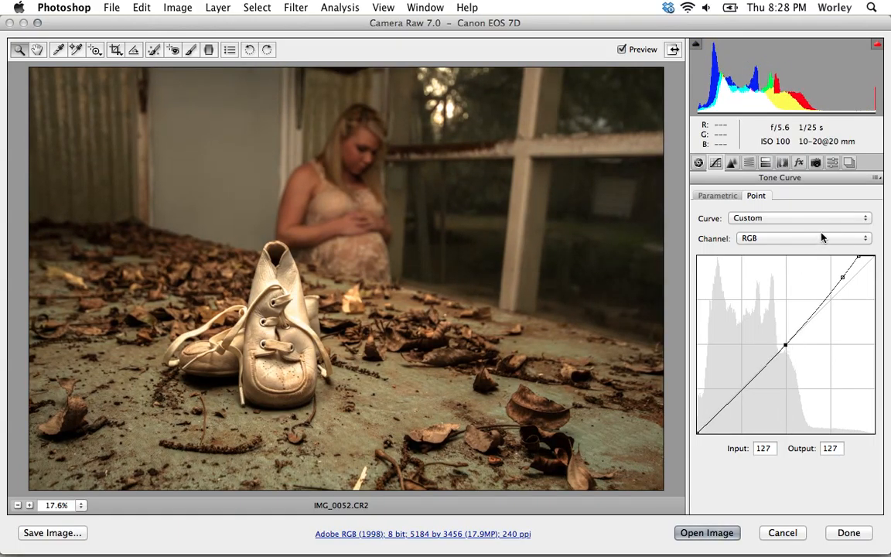
# In the Red channel curve, place a midpoint at input 127, output 133 and move the black point to input 24, output 0.
pyautogui.click(823, 240)
pyautogui.click(819, 249)
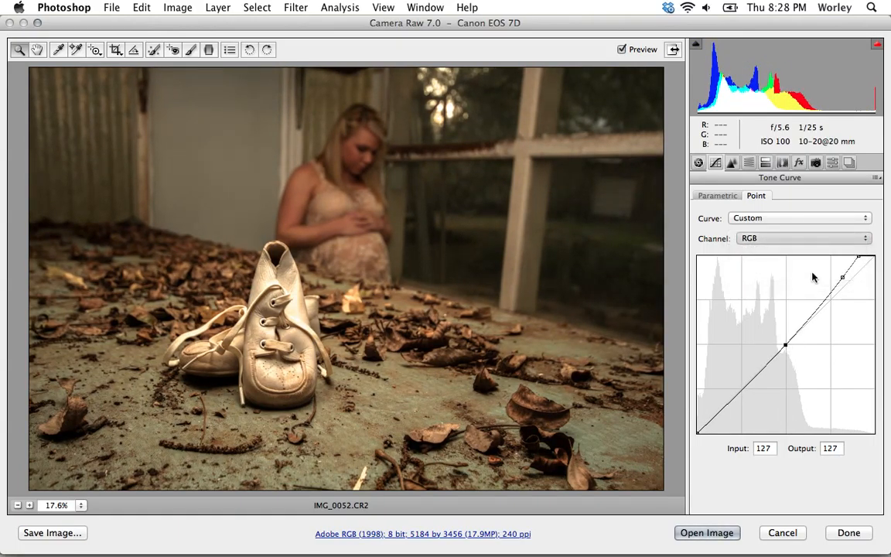
pyautogui.moveTo(787, 342)
pyautogui.mouseDown()
pyautogui.moveTo(802, 355)
pyautogui.moveTo(782, 340)
pyautogui.moveTo(789, 348)
pyautogui.mouseUp()
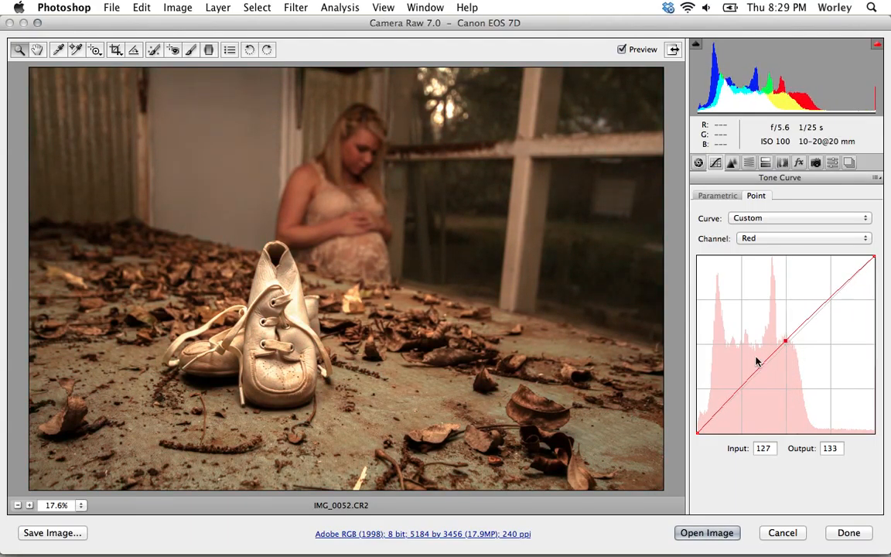
pyautogui.moveTo(697, 432); pyautogui.dragTo(713, 435)
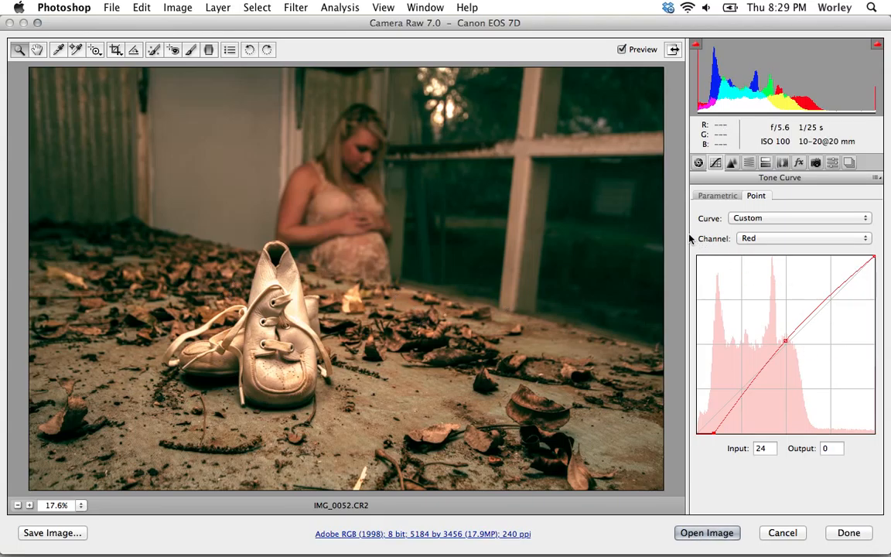
# Compare the photo with and without the tone curve adjustments by switching the preview off and on.
pyautogui.click(621, 50)
pyautogui.click(621, 50)
pyautogui.click(622, 50)
pyautogui.click(624, 50)
pyautogui.click(621, 51)
# Add a midpoint at input 125, output 127 to the Green channel's point curve.
pyautogui.click(761, 238)
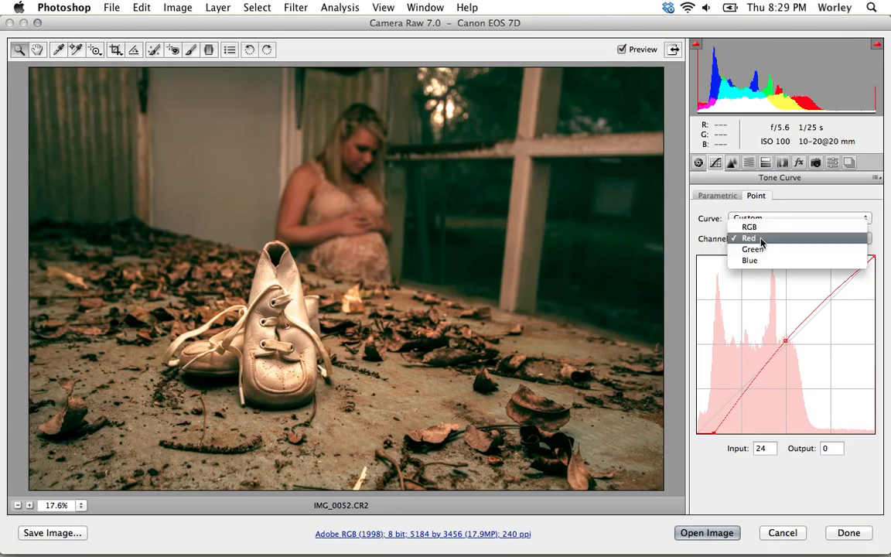
pyautogui.click(760, 248)
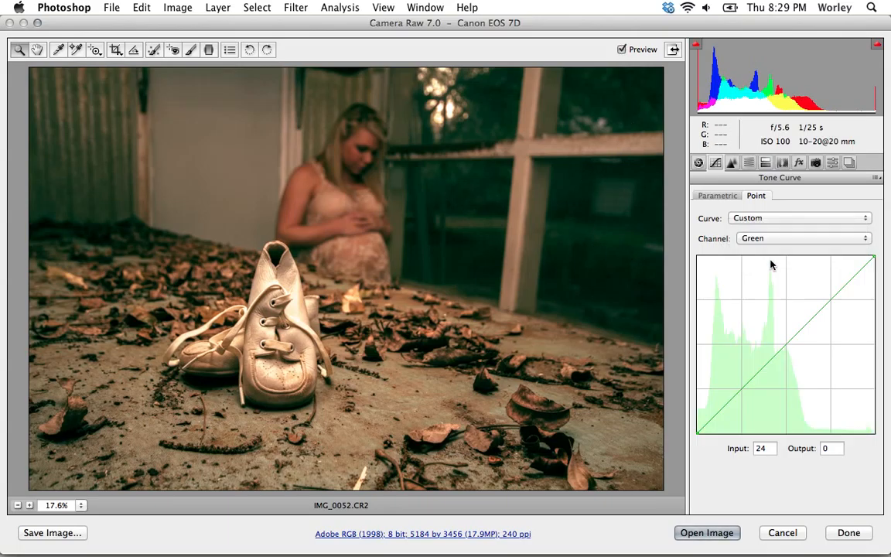
pyautogui.click(785, 344)
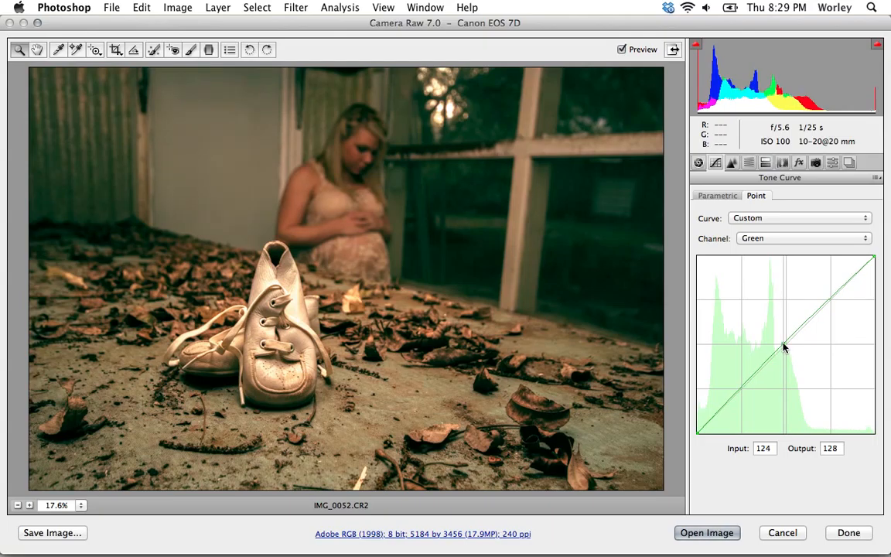
# Reset the point curve to the Linear preset.
pyautogui.click(801, 220)
pyautogui.click(705, 235)
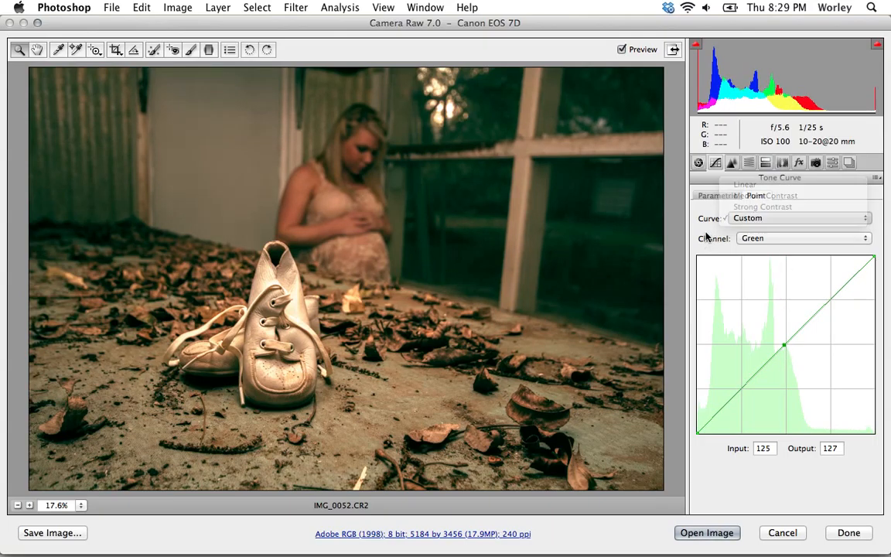
pyautogui.click(758, 216)
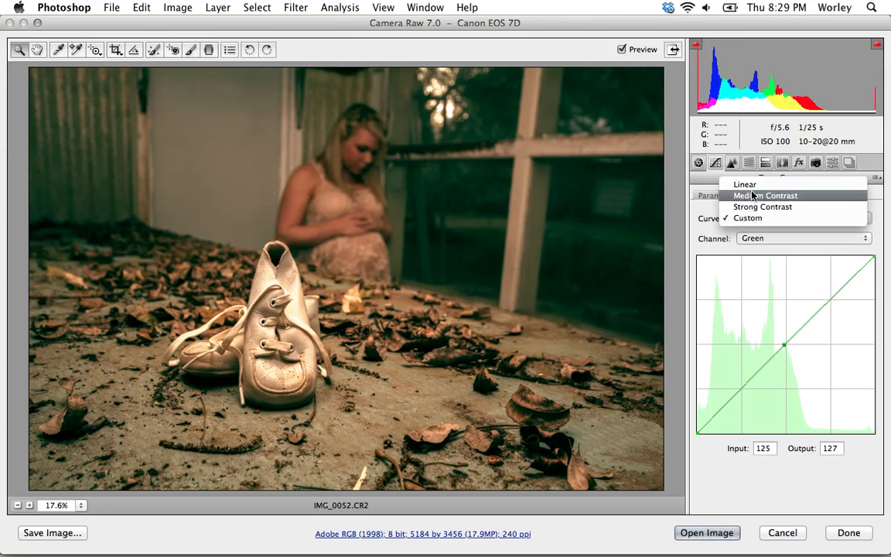
pyautogui.click(744, 185)
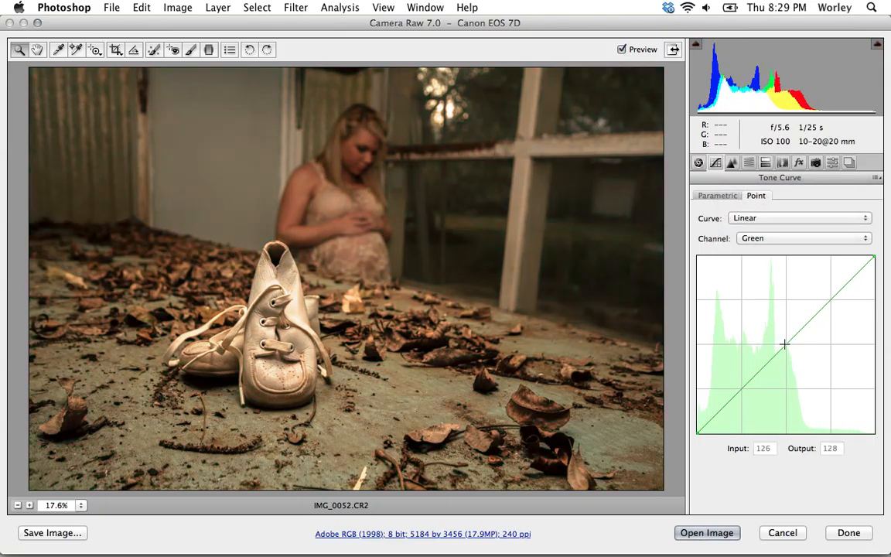
# Try a Green curve point at input 147, output 117, remove it, and add and remove another point near the middle.
pyautogui.moveTo(785, 344); pyautogui.dragTo(799, 352)
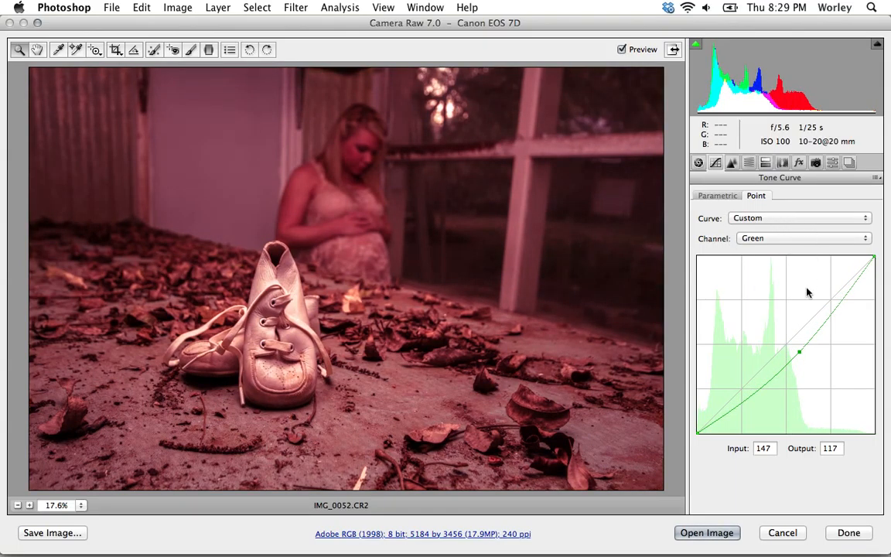
pyautogui.moveTo(800, 349); pyautogui.dragTo(681, 335)
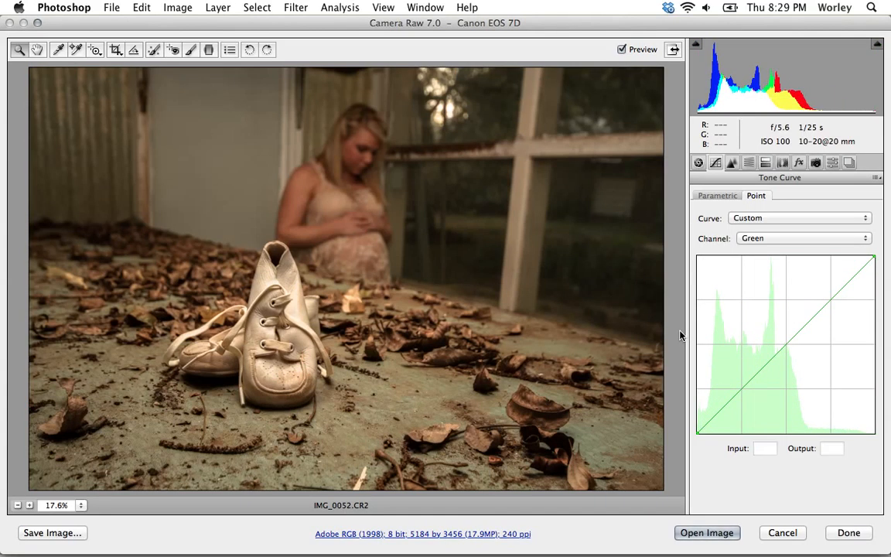
pyautogui.click(772, 360)
pyautogui.moveTo(769, 356); pyautogui.dragTo(681, 335)
# Set the Luminance noise reduction to 28 in the Detail settings.
pyautogui.click(730, 164)
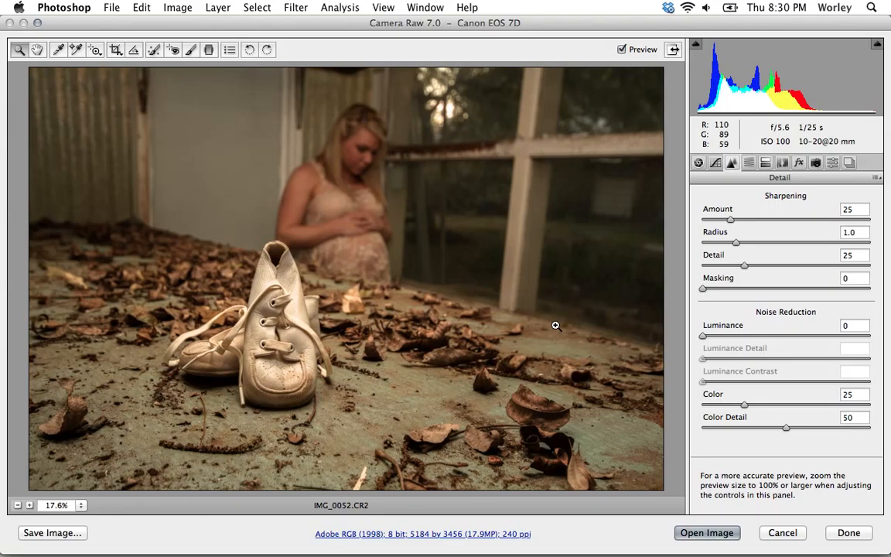
pyautogui.click(704, 337)
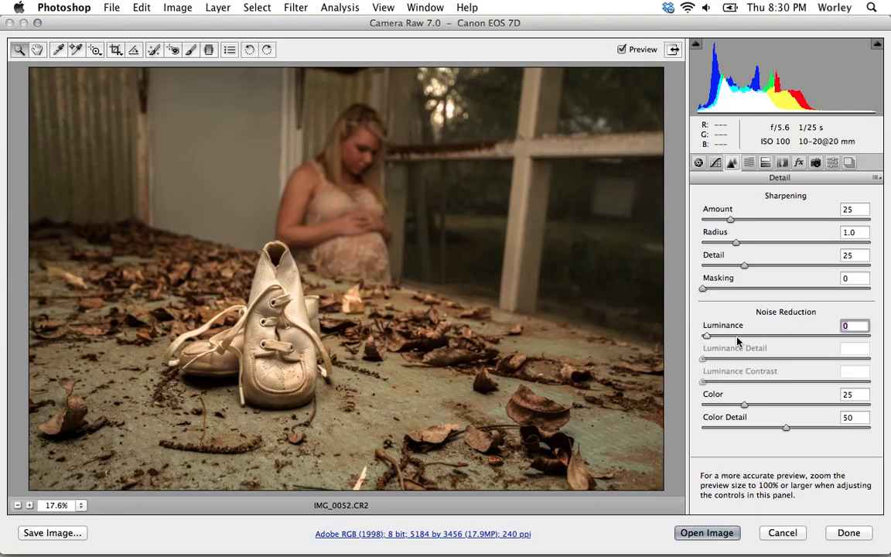
pyautogui.press('Up')
pyautogui.press('Up')
pyautogui.press('Up')
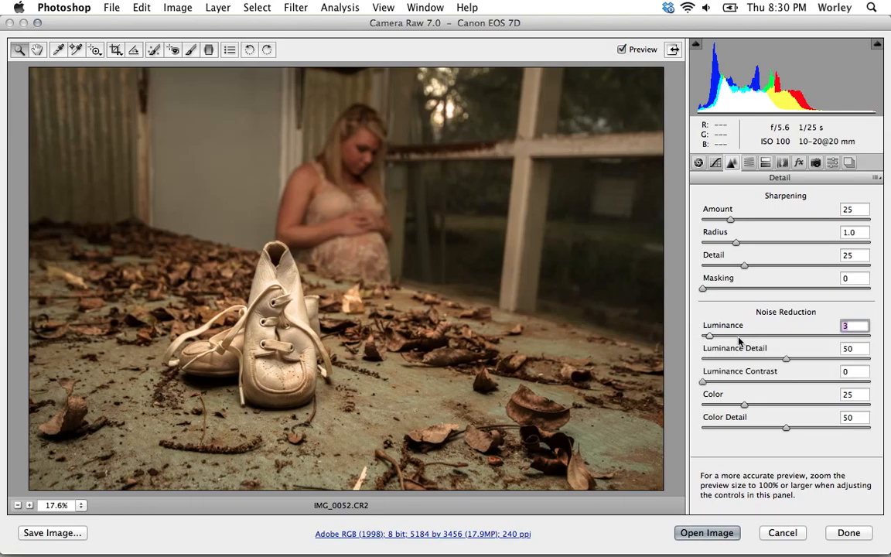
pyautogui.hotkey('shift', 'Up')
pyautogui.hotkey('shift', 'Up')
pyautogui.click(744, 335)
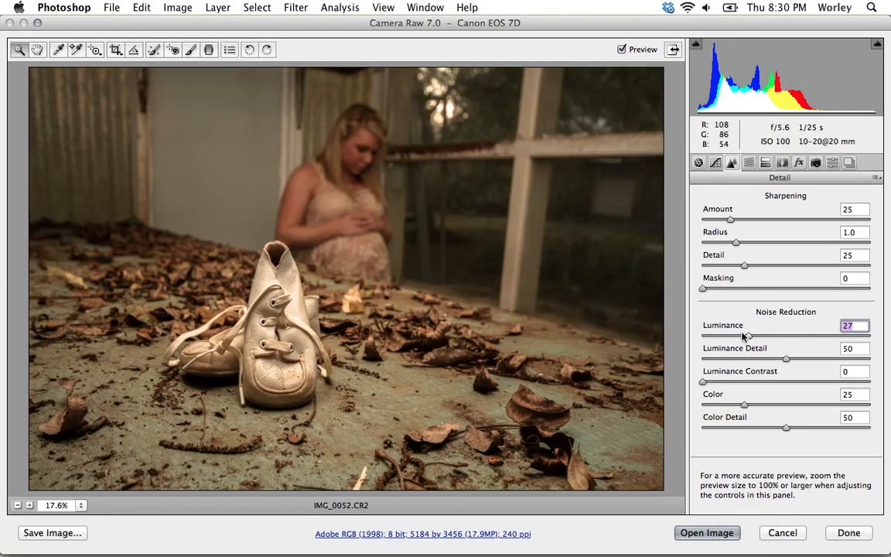
pyautogui.press('Up')
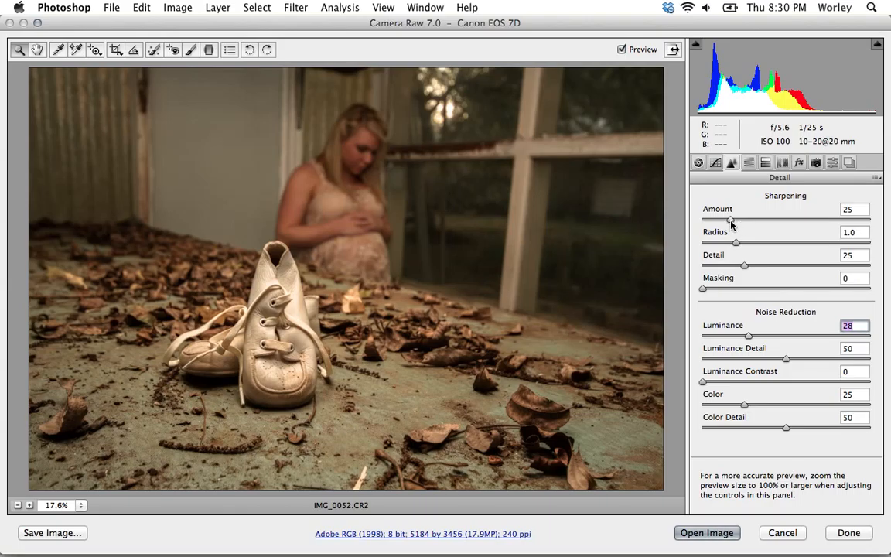
# Set the sharpening Amount to 128 and check its effect on the leaves up close with the preview off and on.
pyautogui.moveTo(731, 222); pyautogui.dragTo(842, 217)
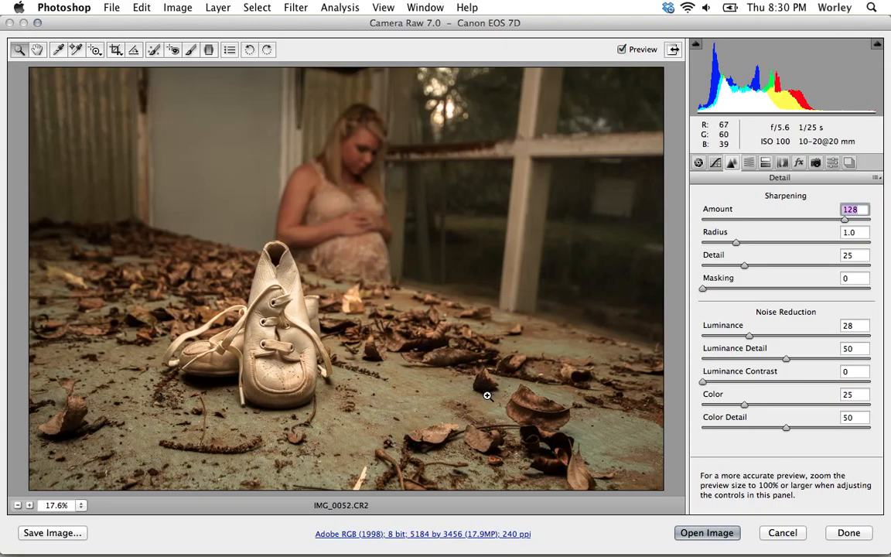
pyautogui.click(622, 51)
pyautogui.click(621, 50)
pyautogui.press('super+equal')
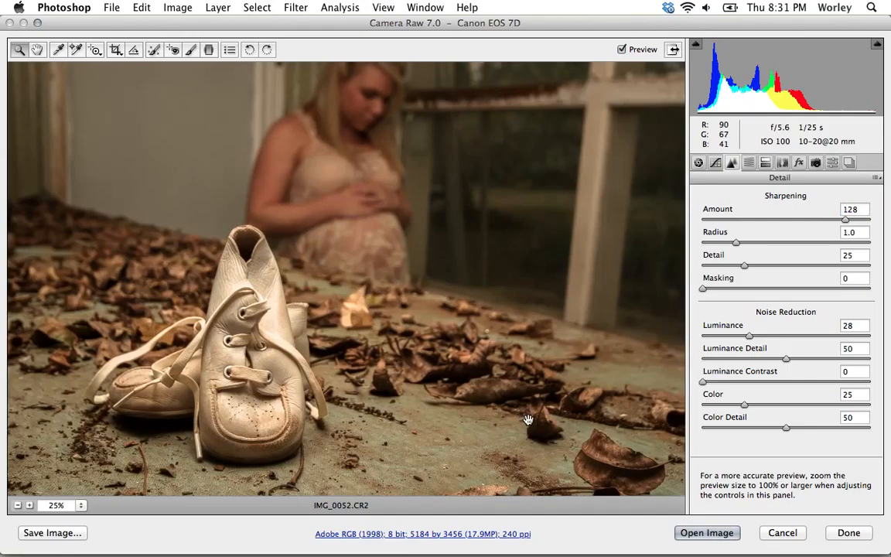
pyautogui.press('super+equal')
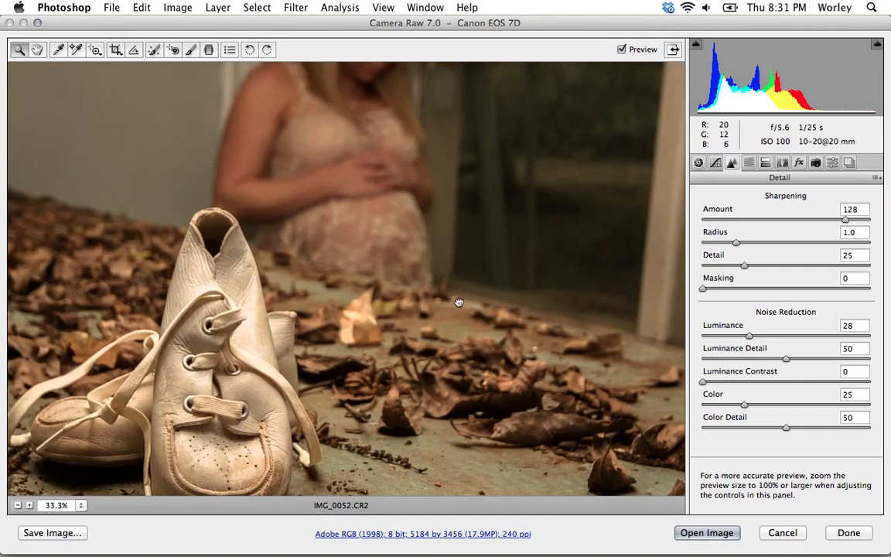
pyautogui.moveTo(424, 294); pyautogui.dragTo(358, 259)
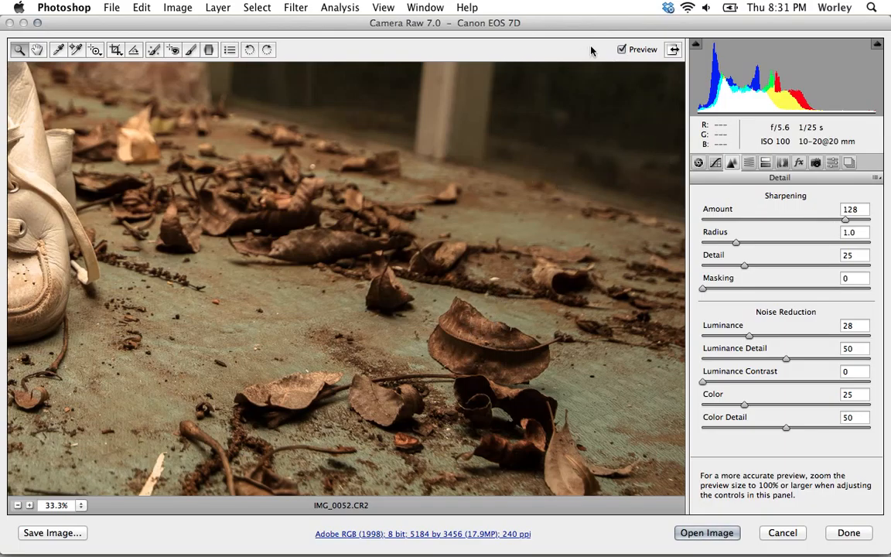
pyautogui.click(621, 49)
# With the whole photo in view, try HSL hue shifts of Reds +45 and Oranges -100, and reset both.
pyautogui.click(749, 163)
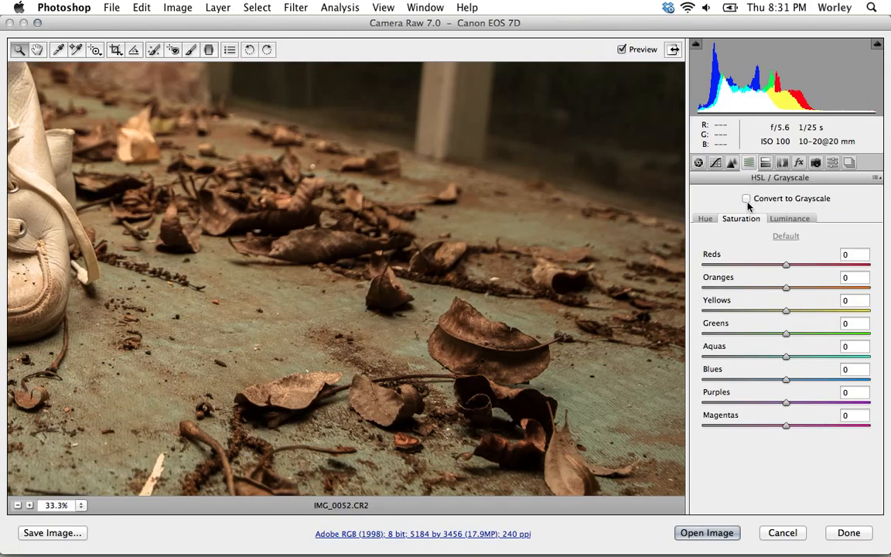
pyautogui.click(708, 221)
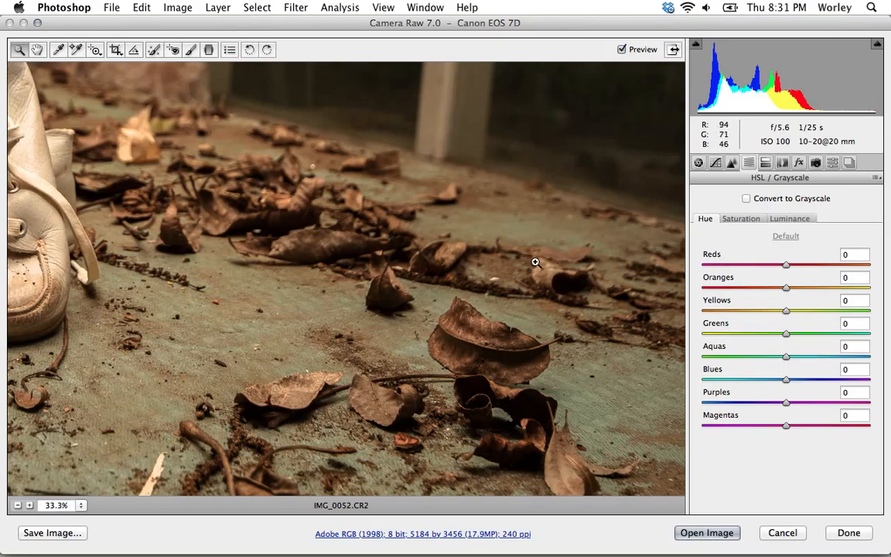
pyautogui.press('super+0')
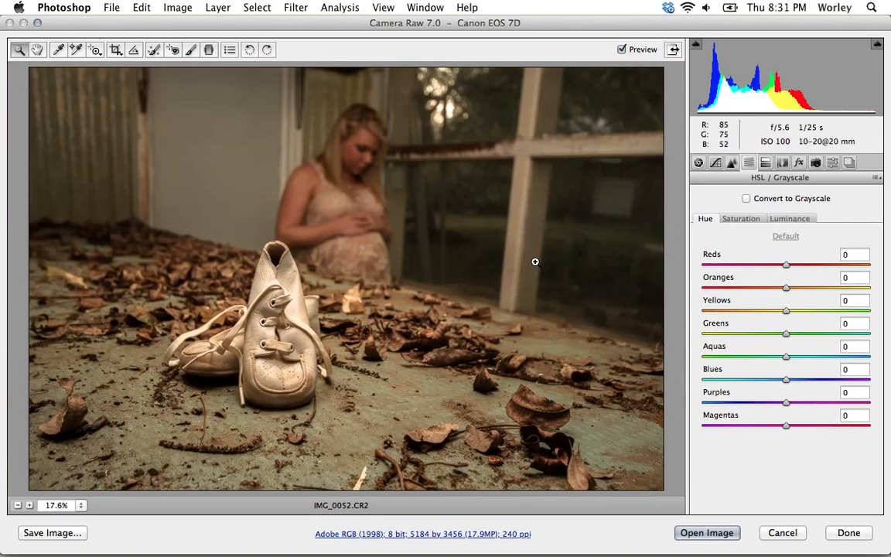
pyautogui.click(785, 266)
pyautogui.moveTo(853, 266); pyautogui.dragTo(824, 266)
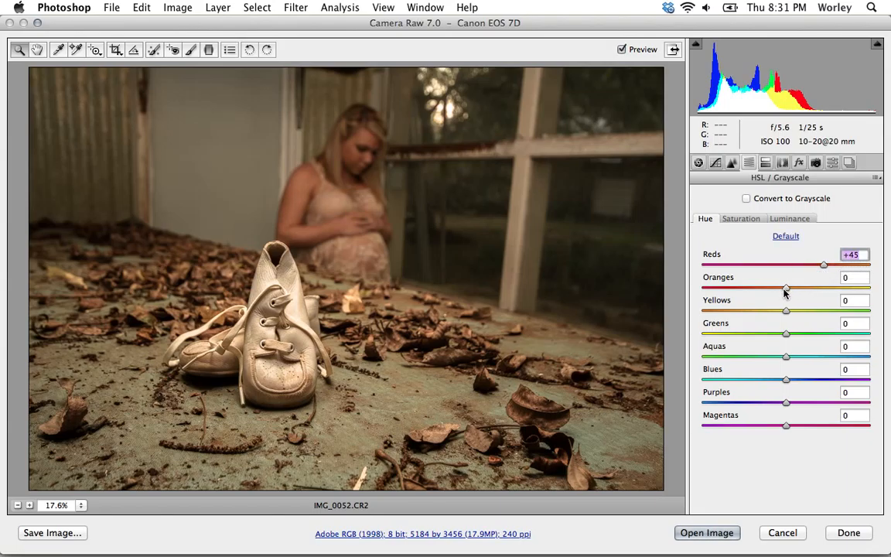
pyautogui.moveTo(784, 292); pyautogui.dragTo(700, 289)
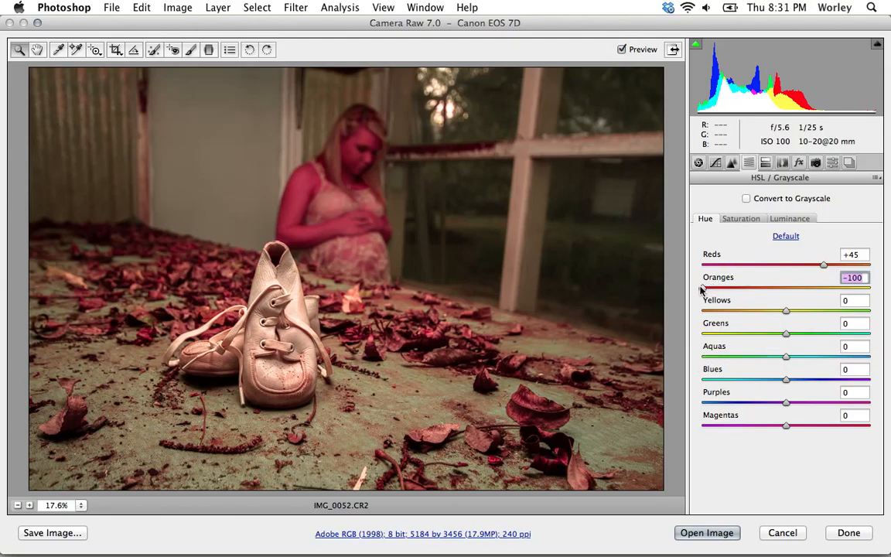
pyautogui.doubleClick(702, 287)
pyautogui.doubleClick(823, 265)
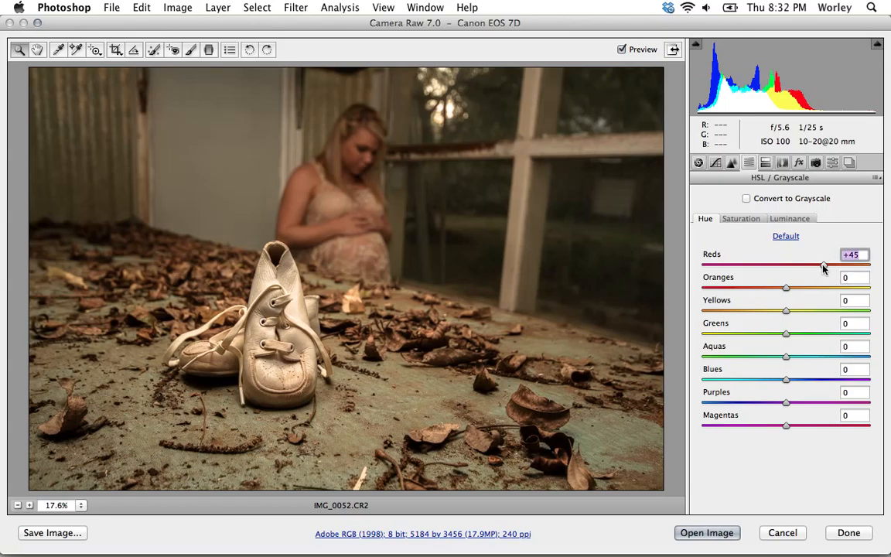
# Try different HSL saturation values for the Reds, including -50.
pyautogui.click(741, 219)
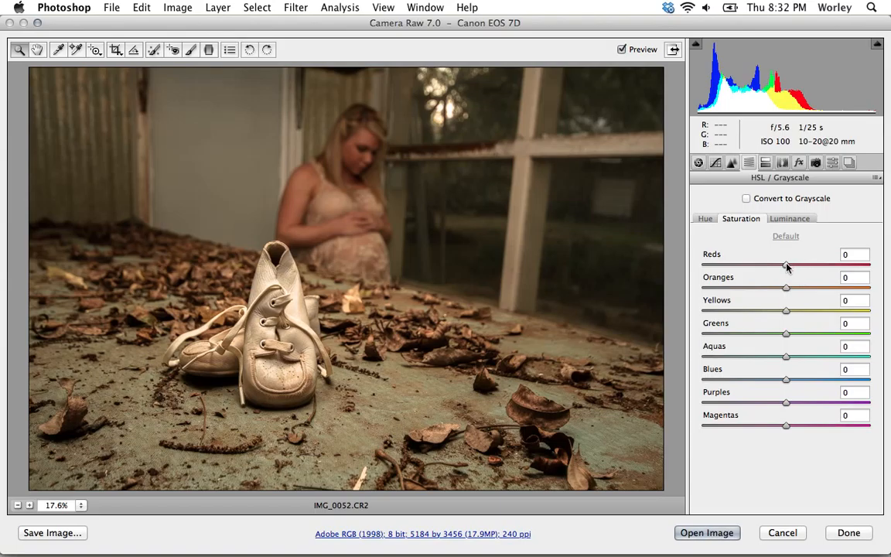
pyautogui.moveTo(787, 266); pyautogui.dragTo(777, 268)
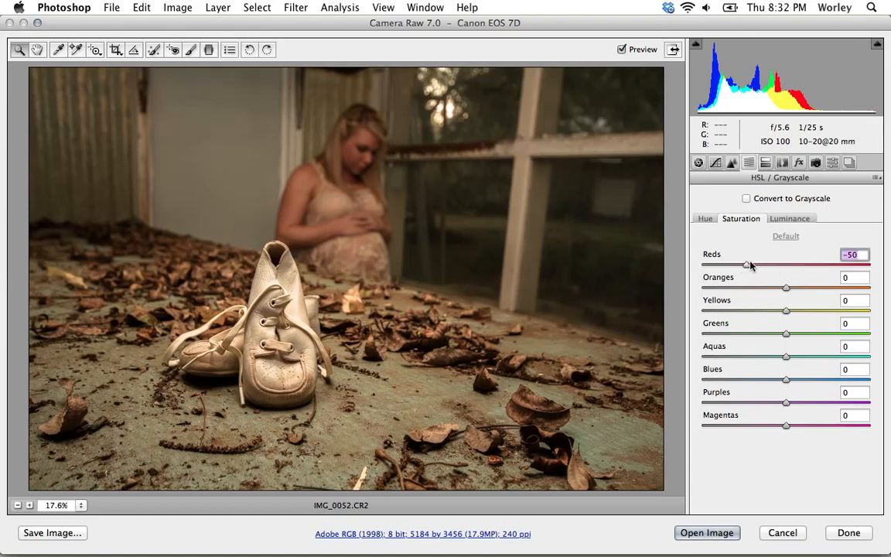
pyautogui.moveTo(777, 268)
pyautogui.mouseDown()
pyautogui.moveTo(786, 266)
pyautogui.moveTo(716, 272)
pyautogui.moveTo(780, 280)
pyautogui.mouseUp()
# Try the HSL luminance of the Reds at -100 and at +98.
pyautogui.click(779, 221)
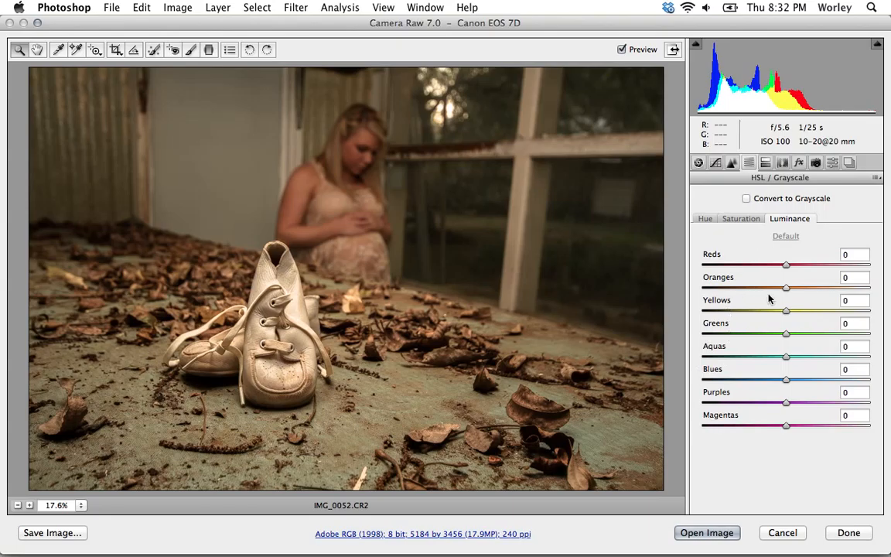
pyautogui.moveTo(785, 266); pyautogui.dragTo(776, 266)
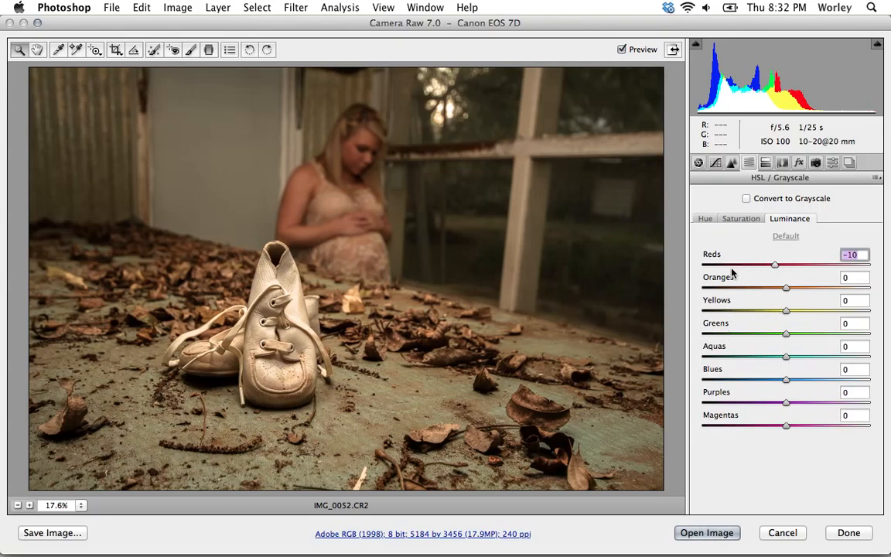
pyautogui.moveTo(695, 264); pyautogui.dragTo(696, 265)
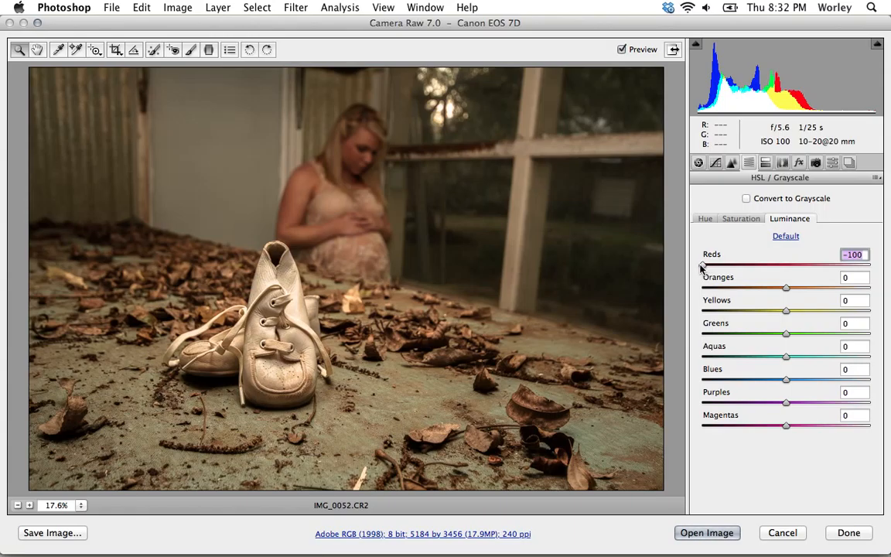
pyautogui.moveTo(701, 267); pyautogui.dragTo(872, 261)
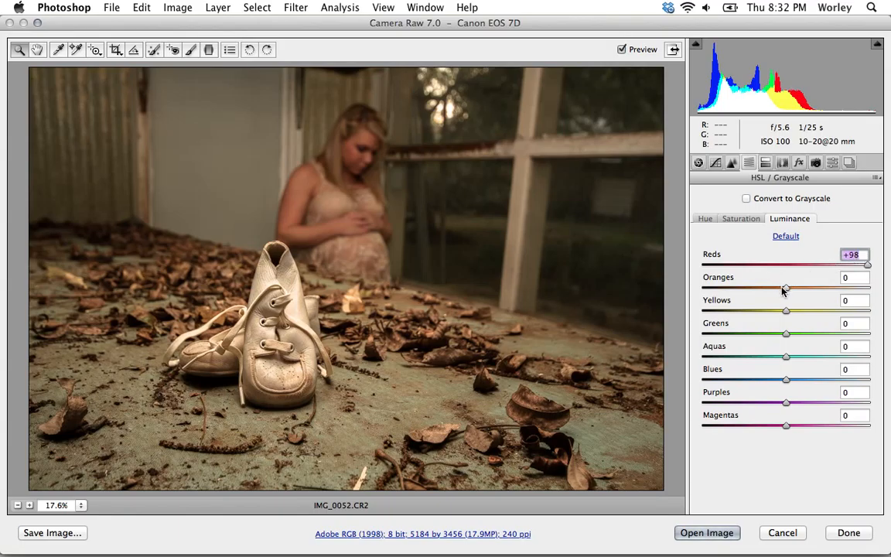
# Set the HSL luminance of the Reds to -17, the Oranges to -3 and the Greens to -45.
pyautogui.moveTo(785, 290); pyautogui.dragTo(729, 263)
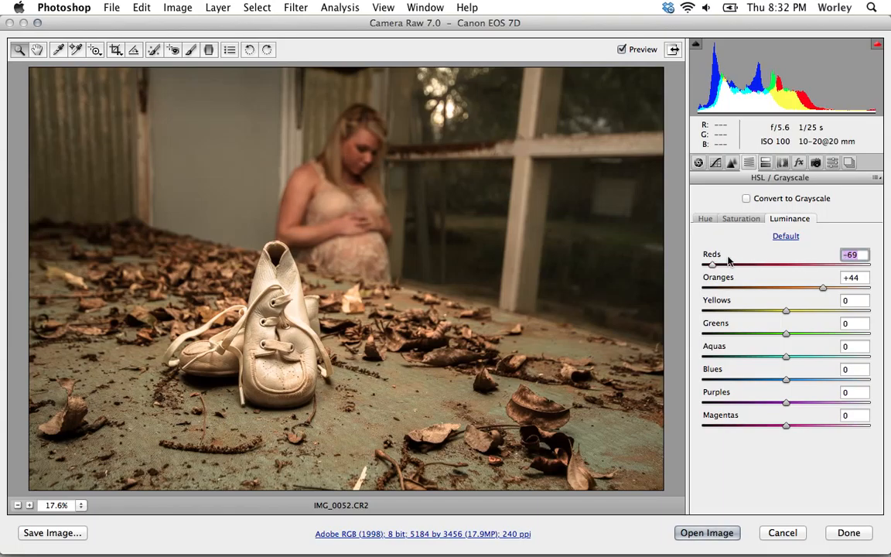
pyautogui.moveTo(817, 263); pyautogui.dragTo(772, 261)
pyautogui.moveTo(822, 290); pyautogui.dragTo(734, 299)
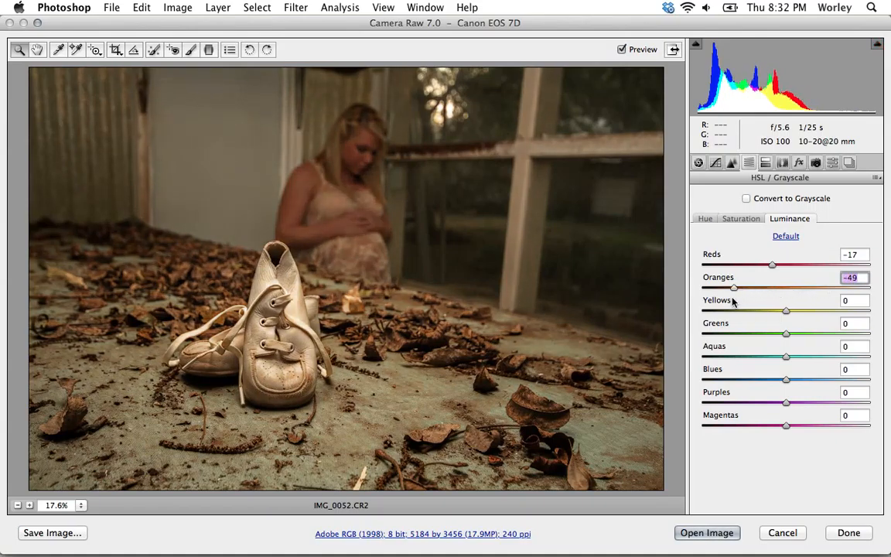
pyautogui.moveTo(815, 303); pyautogui.dragTo(802, 336)
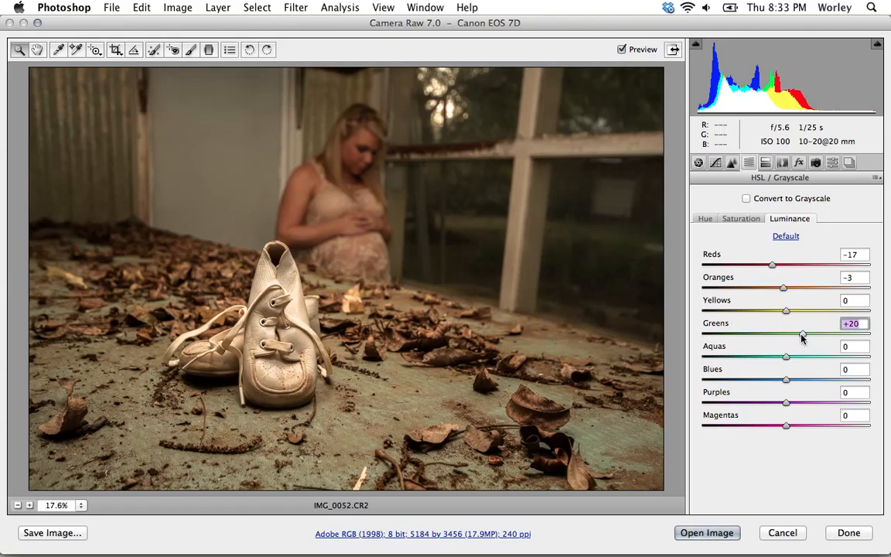
pyautogui.moveTo(802, 337); pyautogui.dragTo(747, 345)
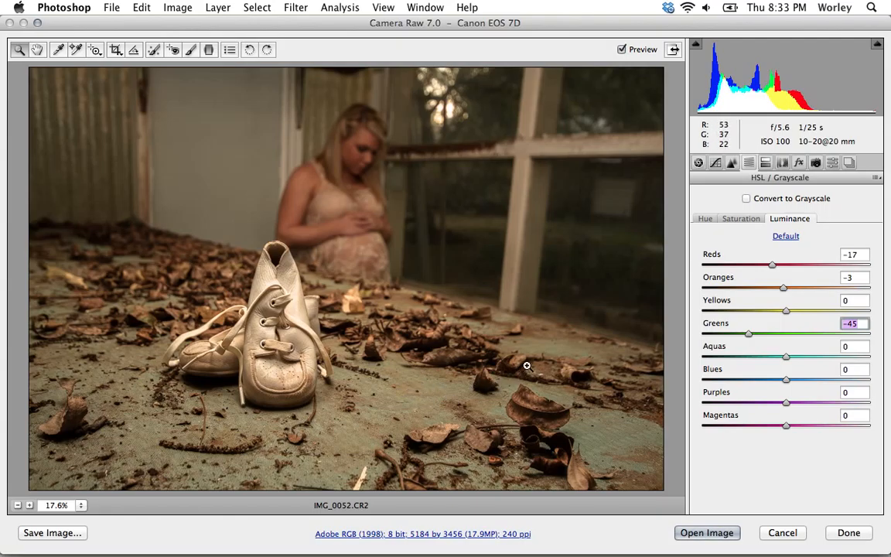
# Try a green split tone on the Highlights with Hue 98 and Saturation 67.
pyautogui.click(765, 163)
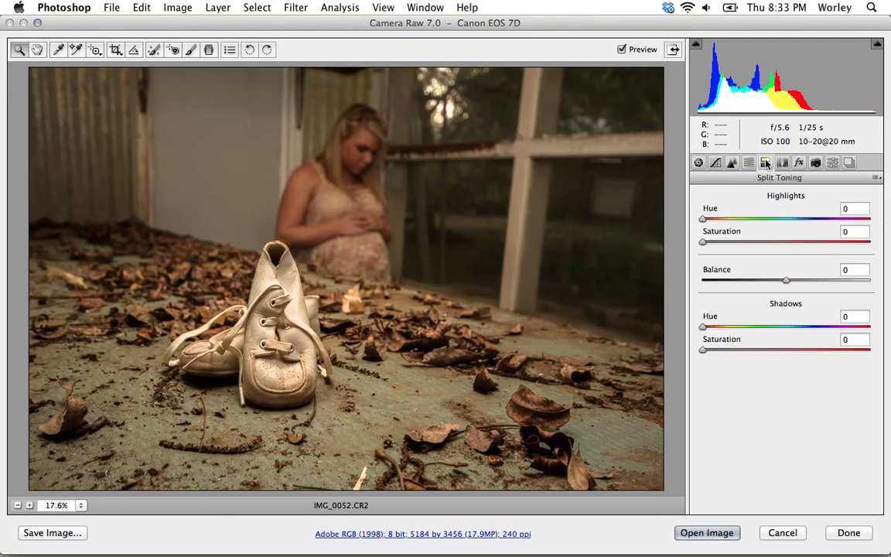
pyautogui.moveTo(702, 220); pyautogui.dragTo(784, 222)
pyautogui.moveTo(702, 242); pyautogui.dragTo(814, 244)
pyautogui.moveTo(741, 219); pyautogui.dragTo(793, 223)
pyautogui.moveTo(848, 221); pyautogui.dragTo(829, 222)
pyautogui.click(751, 218)
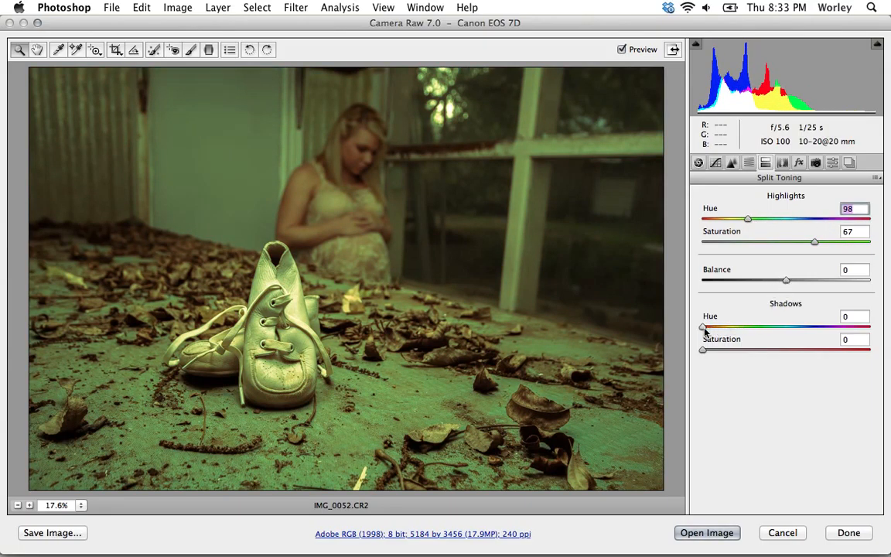
# Try a Shadows split tone with Hue 147 and Saturation 60, and reset the Shadows and Highlights toning to 0.
pyautogui.moveTo(704, 328); pyautogui.dragTo(708, 329)
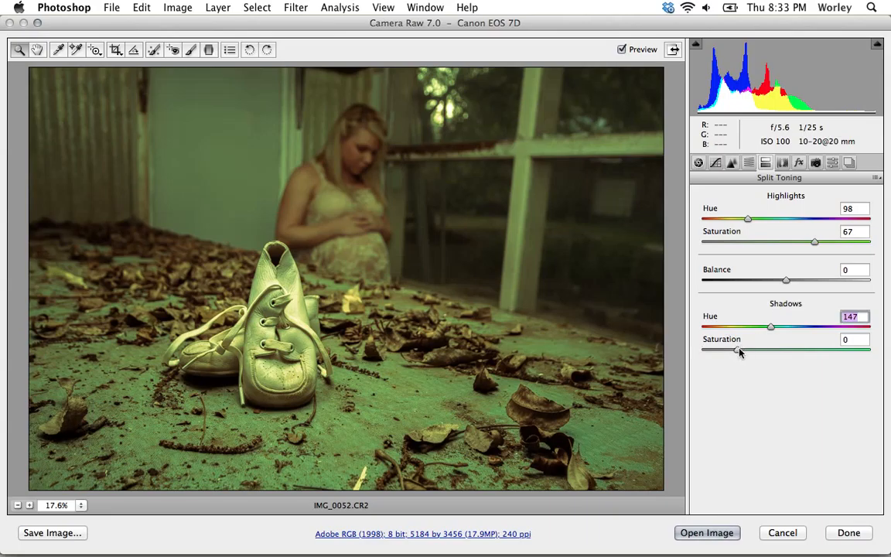
pyautogui.moveTo(740, 353); pyautogui.dragTo(754, 328)
pyautogui.doubleClick(754, 328)
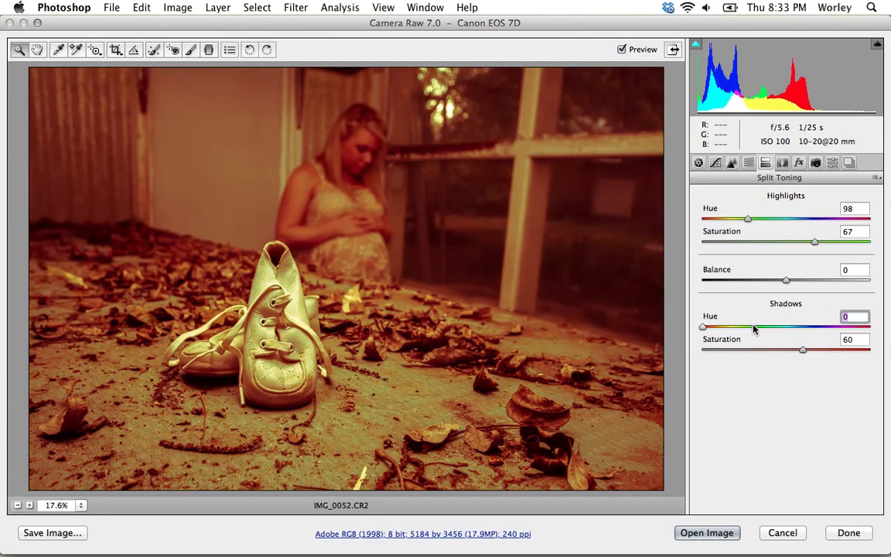
pyautogui.doubleClick(803, 351)
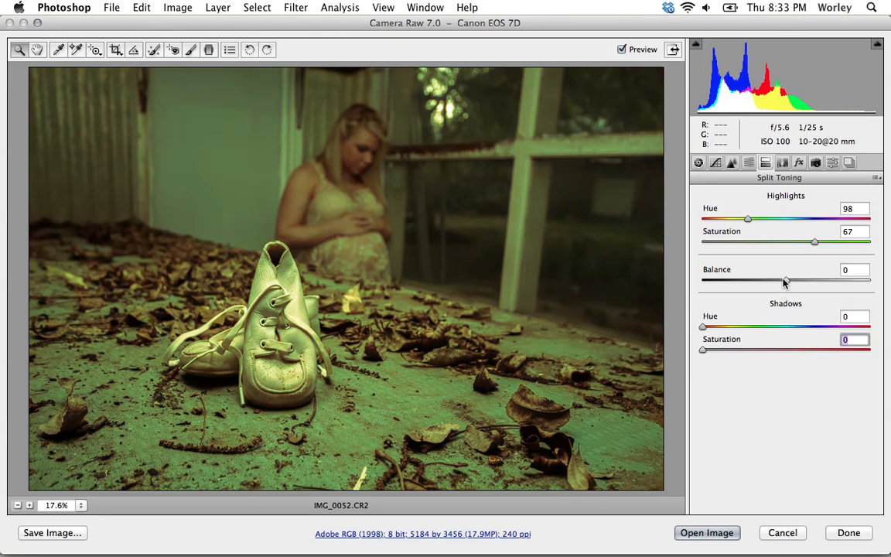
pyautogui.doubleClick(814, 243)
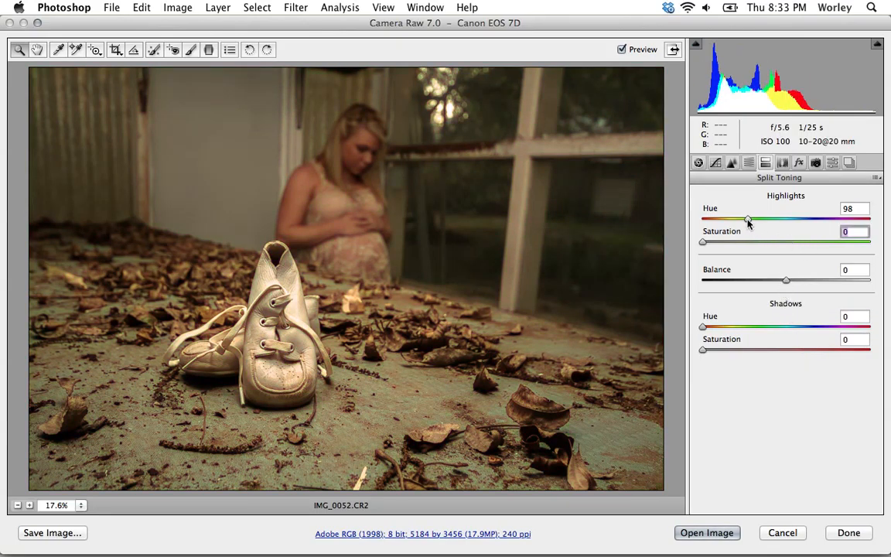
pyautogui.click(747, 219)
# Try enabling the lens profile corrections and look over the profile and manual lens correction settings.
pyautogui.click(782, 162)
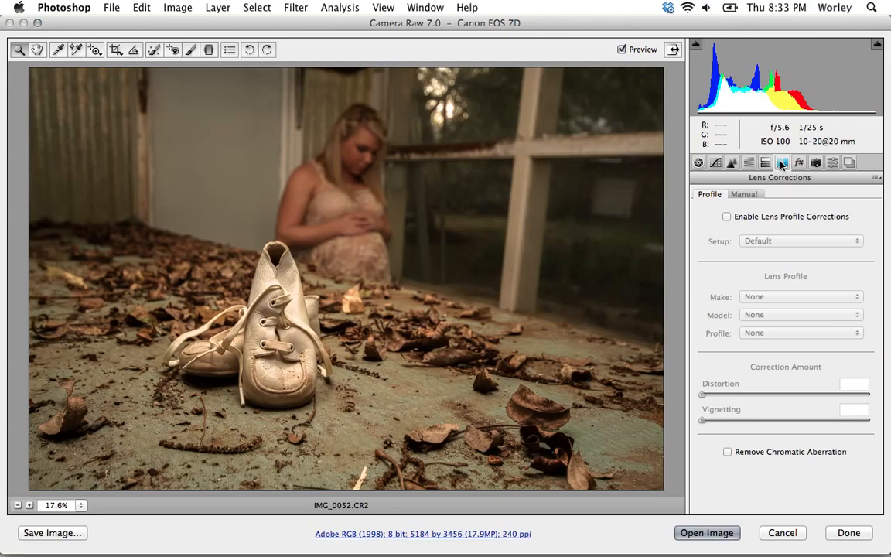
pyautogui.click(727, 217)
pyautogui.click(743, 195)
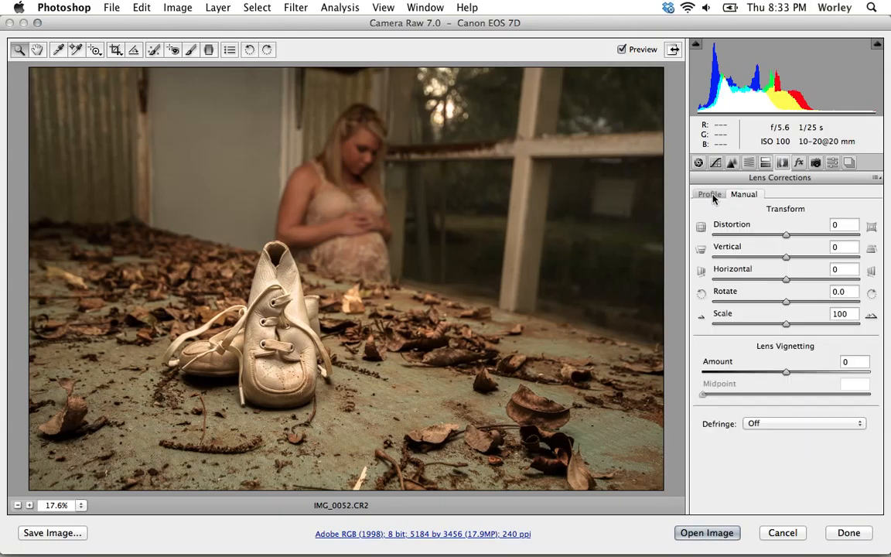
pyautogui.click(710, 194)
# Try manual lens Distortion values of -15 and -67, and set the Distortion to +34.
pyautogui.click(741, 194)
pyautogui.moveTo(785, 236); pyautogui.dragTo(761, 235)
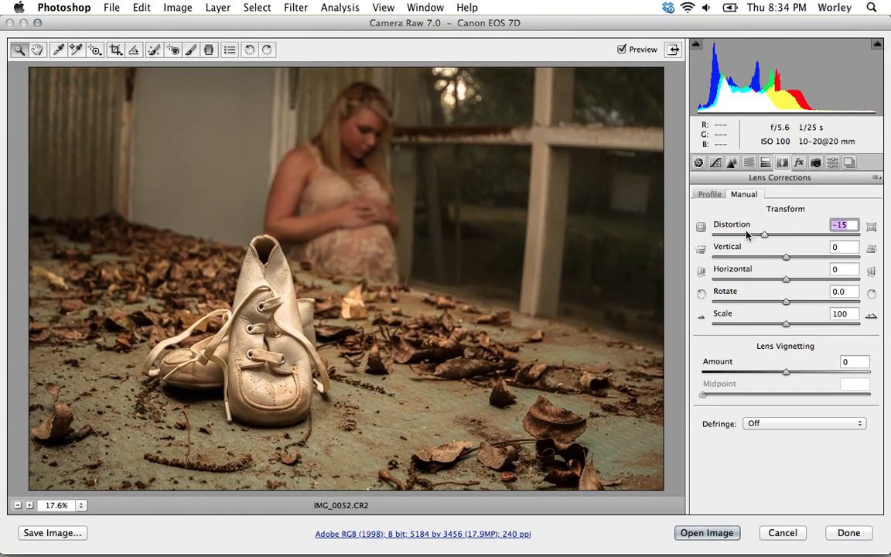
pyautogui.moveTo(746, 234); pyautogui.dragTo(737, 235)
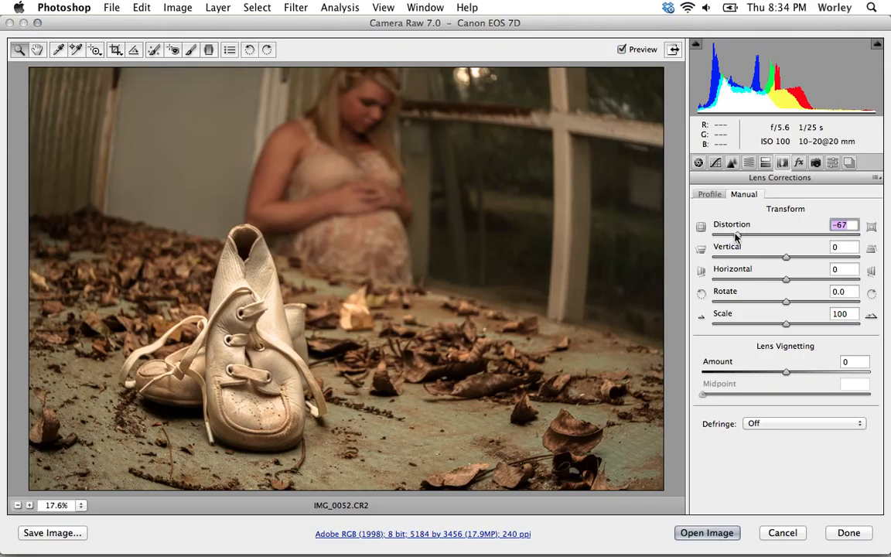
pyautogui.moveTo(737, 238); pyautogui.dragTo(809, 243)
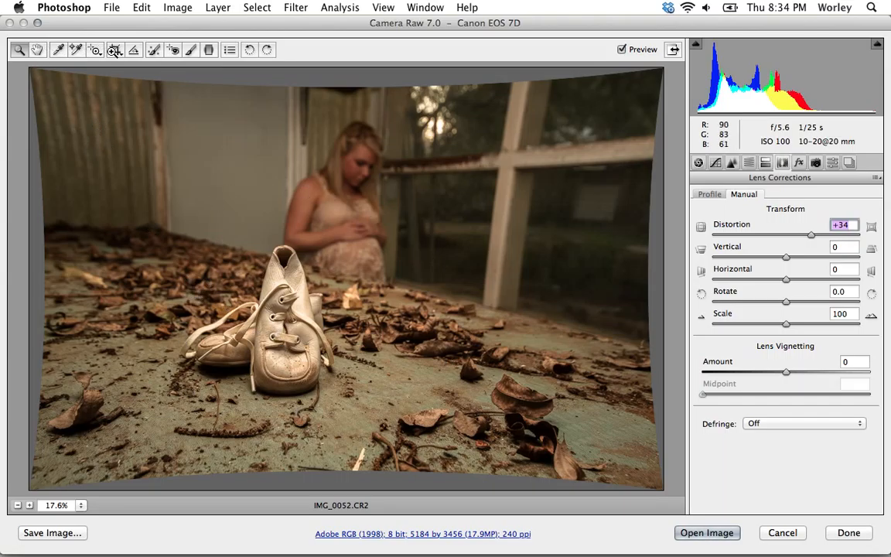
# Try a crop of about 4217 by 2909 pixels inside the curved photo edges, and clear it.
pyautogui.click(115, 50)
pyautogui.click(116, 51)
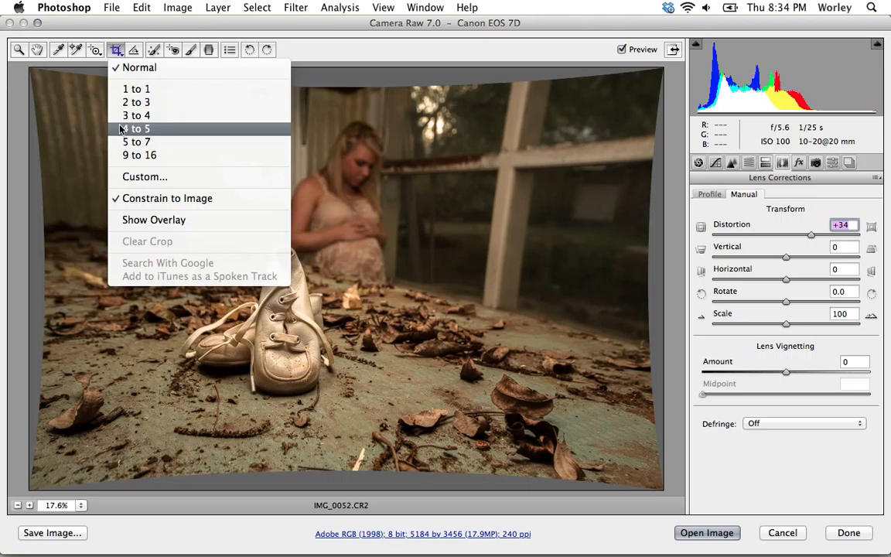
pyautogui.click(117, 53)
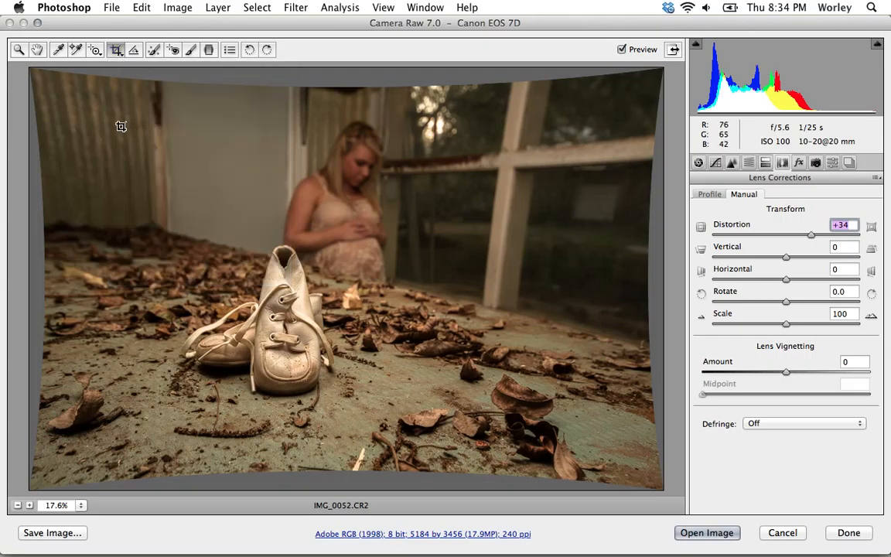
pyautogui.moveTo(81, 92); pyautogui.dragTo(597, 448)
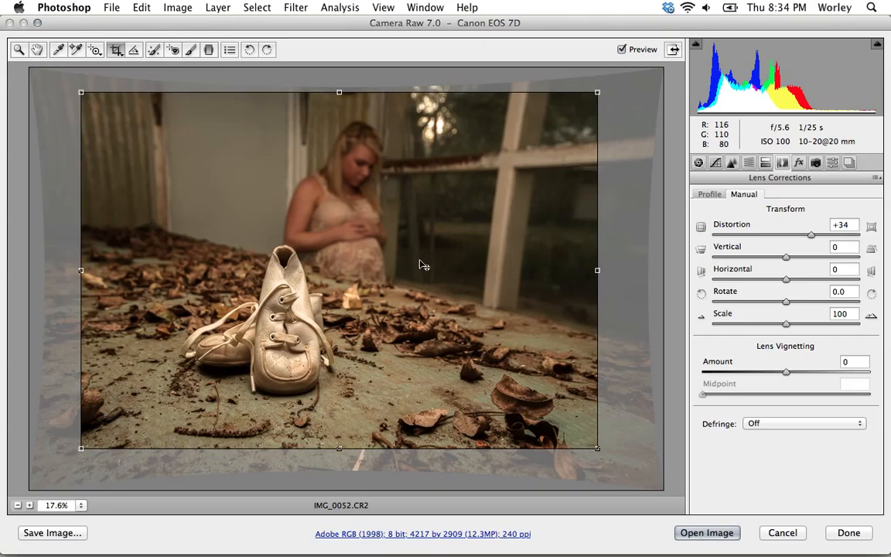
pyautogui.press('Escape')
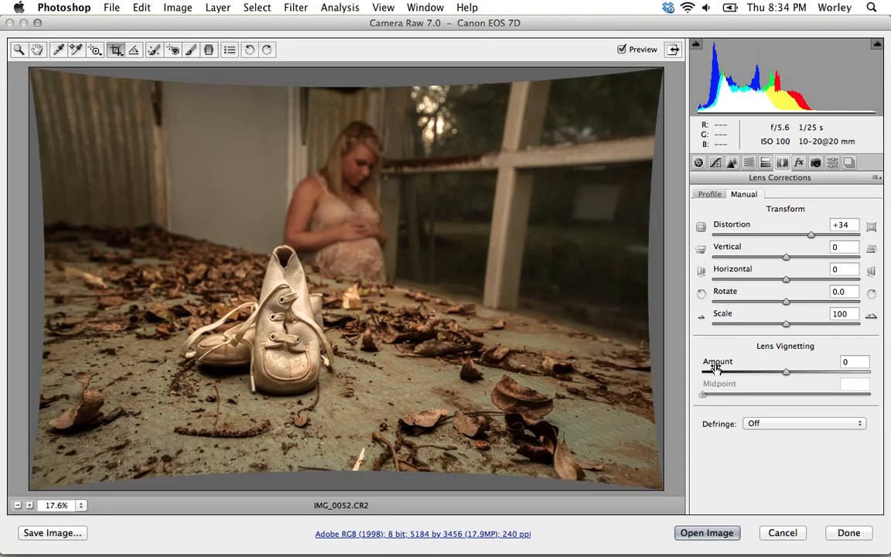
pyautogui.click(710, 194)
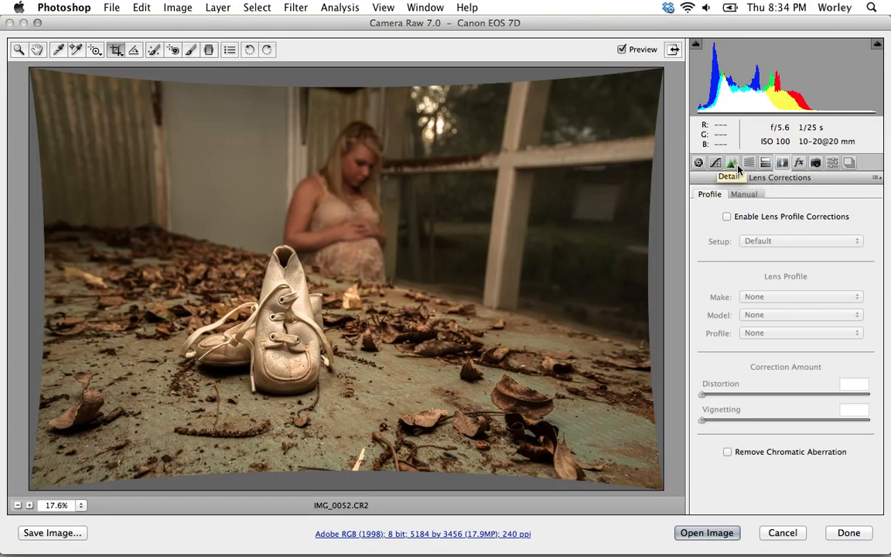
pyautogui.click(765, 163)
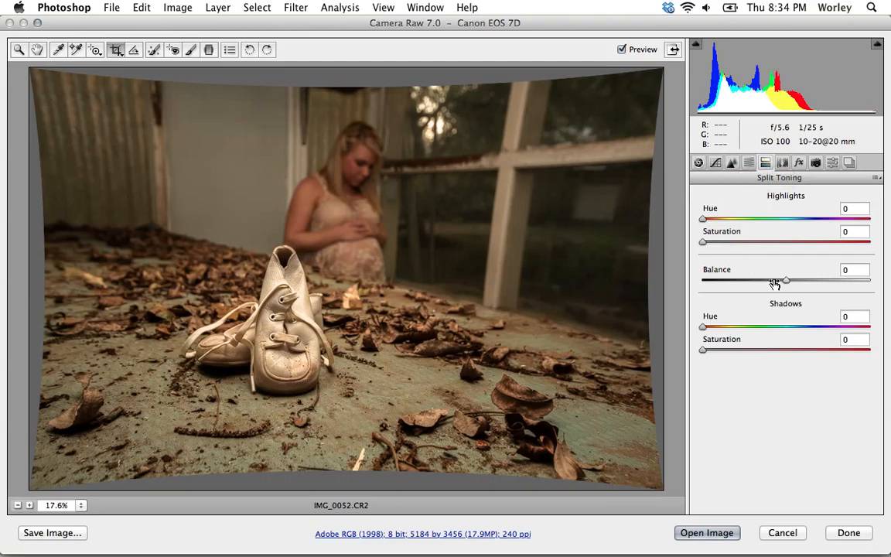
pyautogui.click(782, 163)
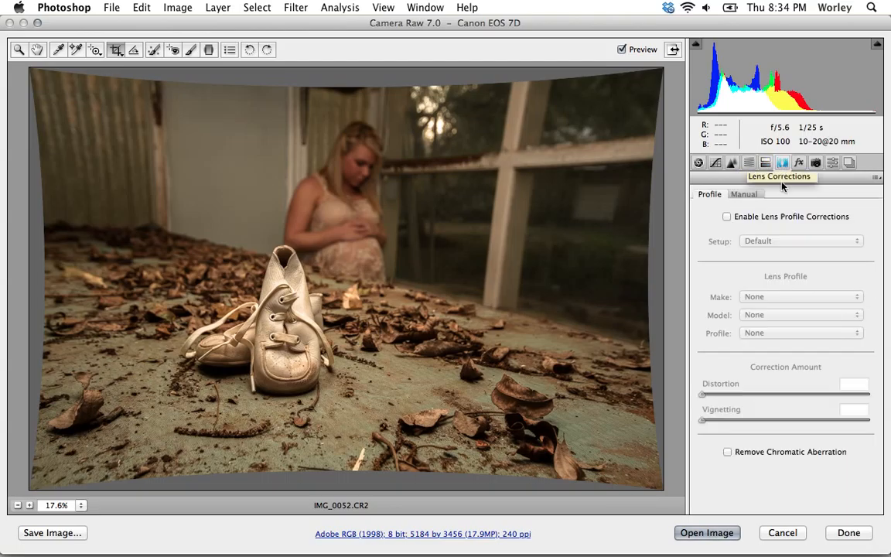
pyautogui.click(742, 194)
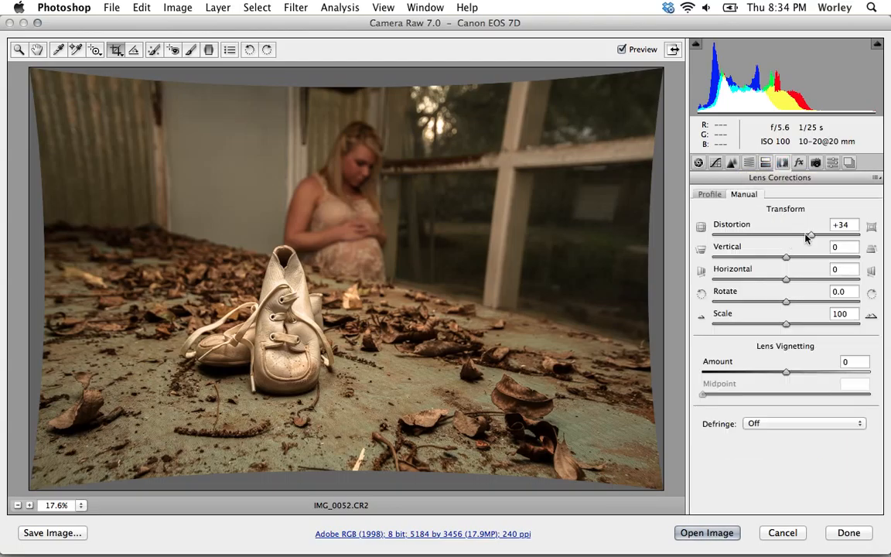
# Reset the lens Distortion to 0 and, in the Effects settings, try a grain Amount of 69 before setting it to 45.
pyautogui.doubleClick(806, 236)
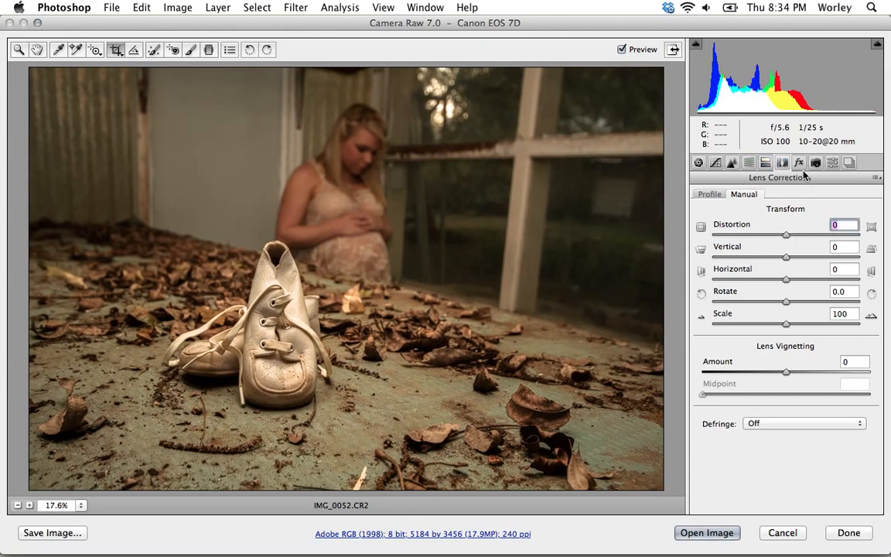
pyautogui.click(799, 163)
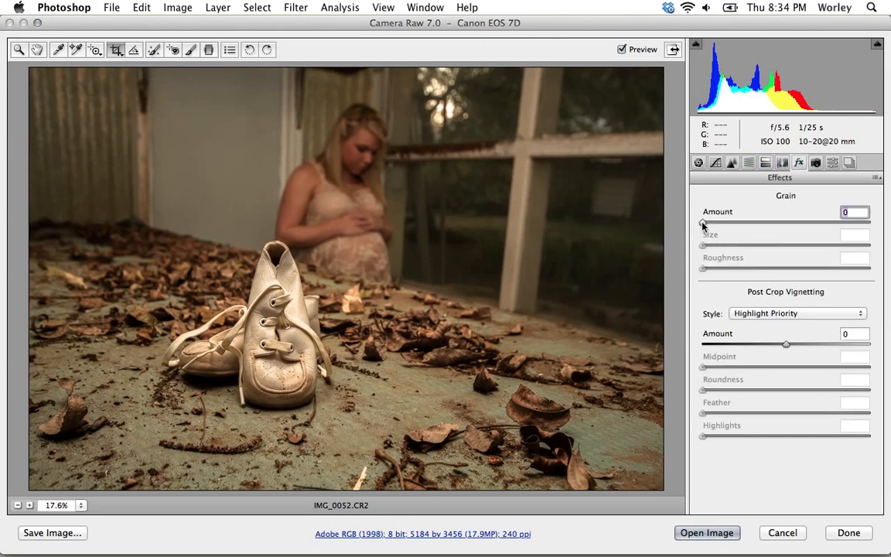
pyautogui.moveTo(754, 224); pyautogui.dragTo(817, 224)
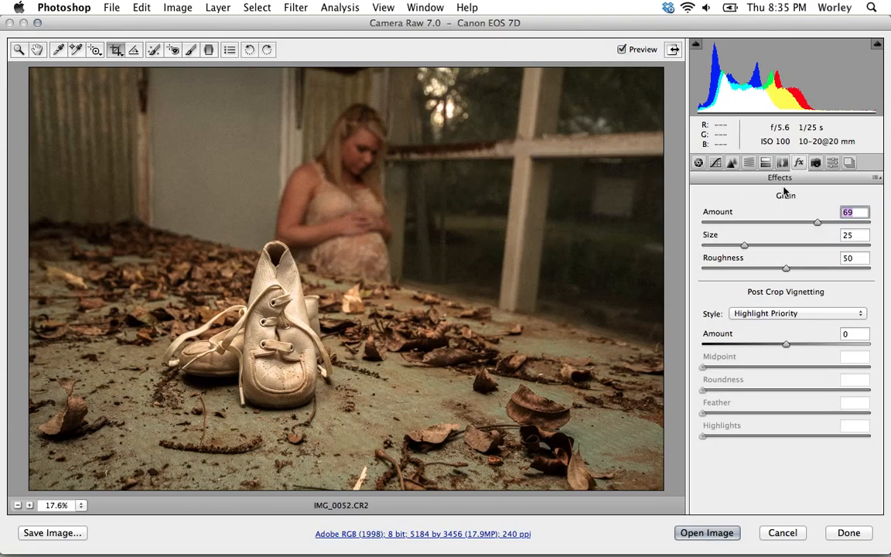
pyautogui.moveTo(816, 224); pyautogui.dragTo(776, 224)
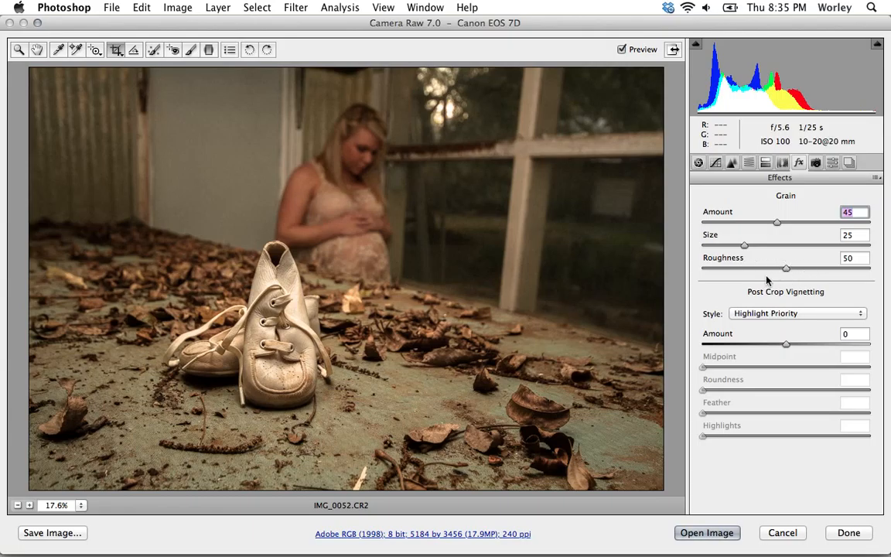
# Try post-crop vignetting Amounts of -40, +54, +38 and -29, and set the Amount to -67.
pyautogui.click(785, 345)
pyautogui.moveTo(785, 345); pyautogui.dragTo(753, 349)
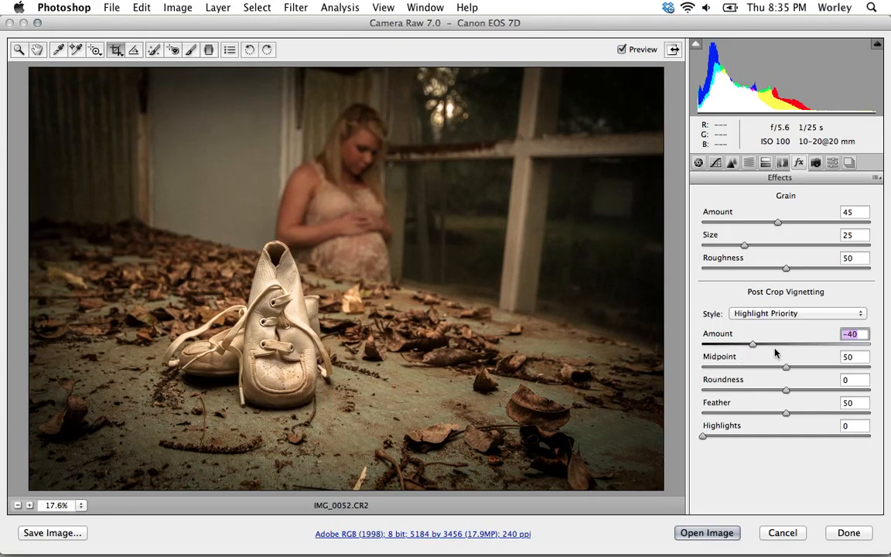
pyautogui.moveTo(753, 345); pyautogui.dragTo(830, 345)
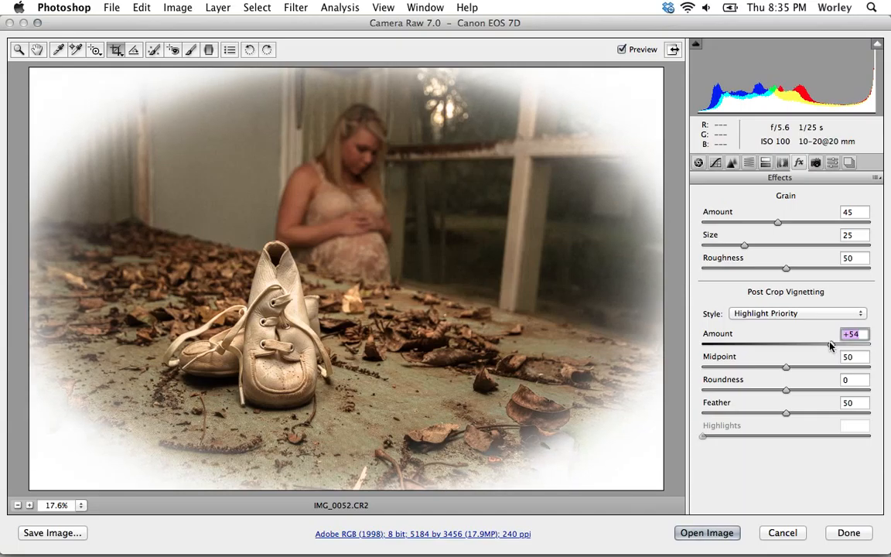
pyautogui.click(820, 343)
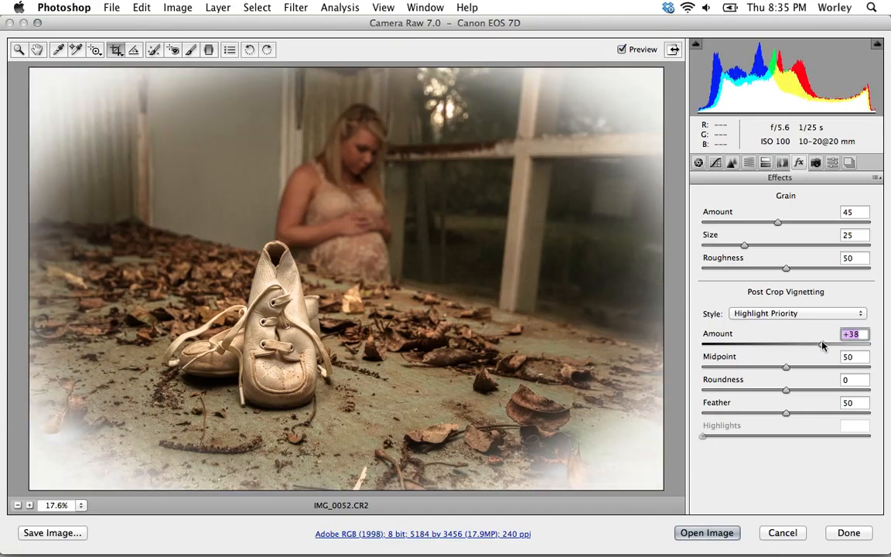
pyautogui.moveTo(822, 345); pyautogui.dragTo(762, 345)
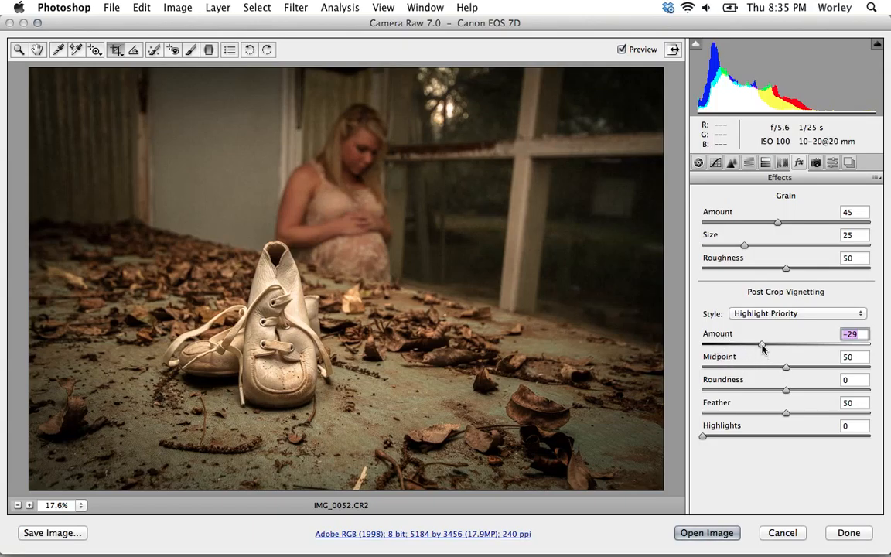
pyautogui.moveTo(761, 346); pyautogui.dragTo(730, 347)
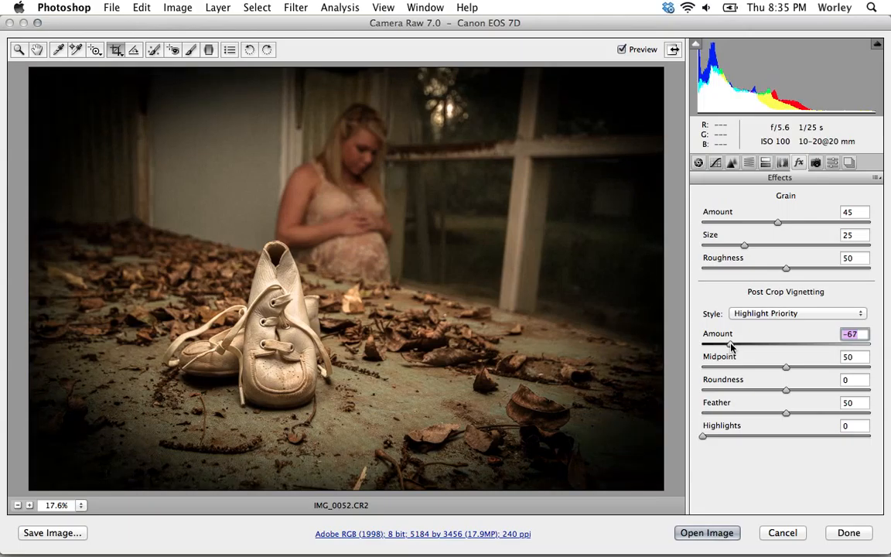
# Shape the post-crop vignette with Midpoint 60, Roundness -16, Feather 75 and Highlights 96.
pyautogui.moveTo(786, 368); pyautogui.dragTo(862, 413)
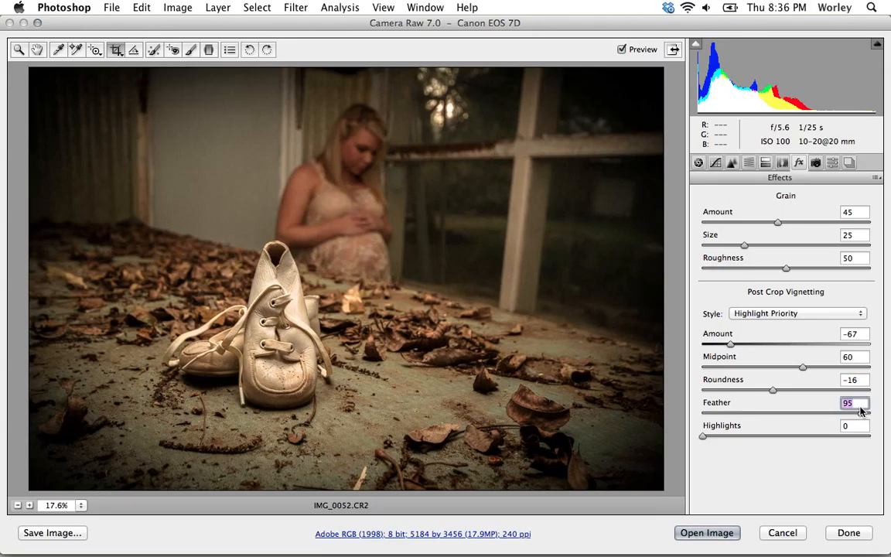
pyautogui.moveTo(856, 410); pyautogui.dragTo(750, 422)
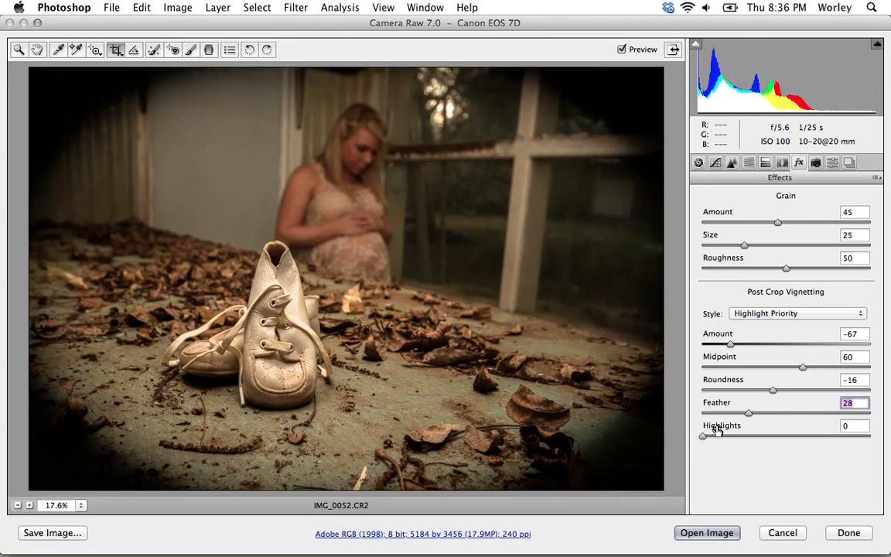
pyautogui.click(707, 437)
pyautogui.moveTo(741, 442); pyautogui.dragTo(865, 435)
pyautogui.moveTo(751, 415); pyautogui.dragTo(833, 418)
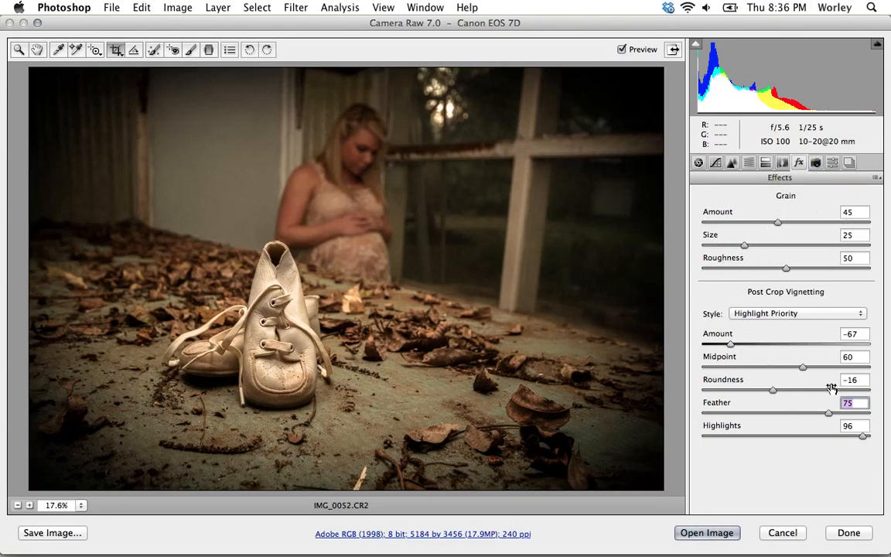
# Look over the camera calibration settings and the preset list, and set the white balance Temperature to 4050.
pyautogui.click(816, 164)
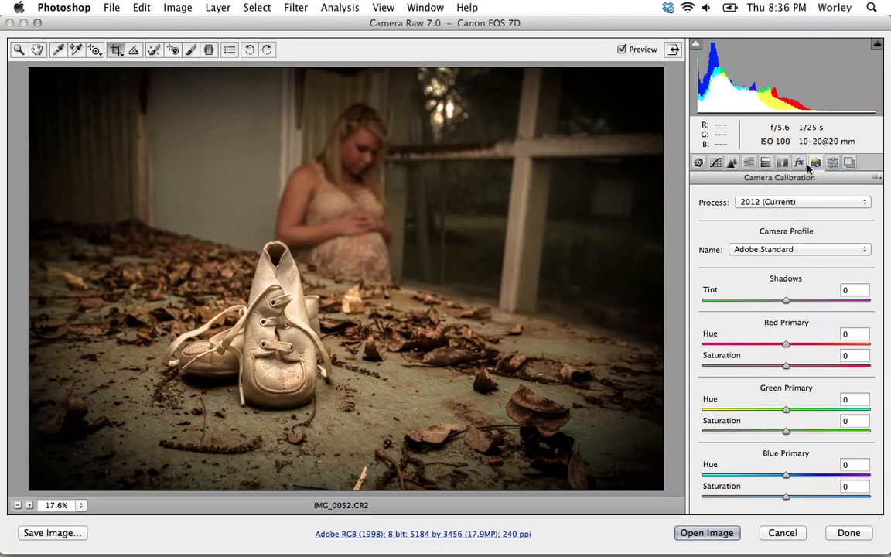
pyautogui.click(832, 163)
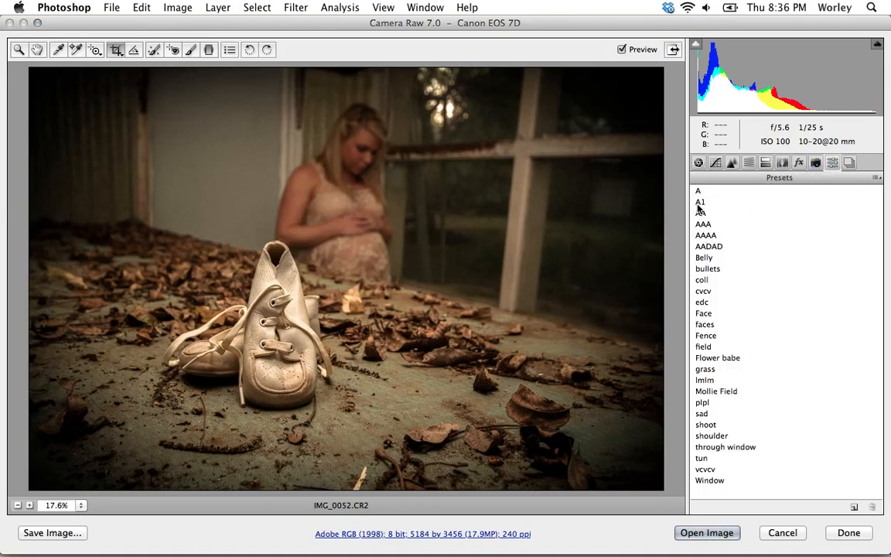
pyautogui.click(697, 163)
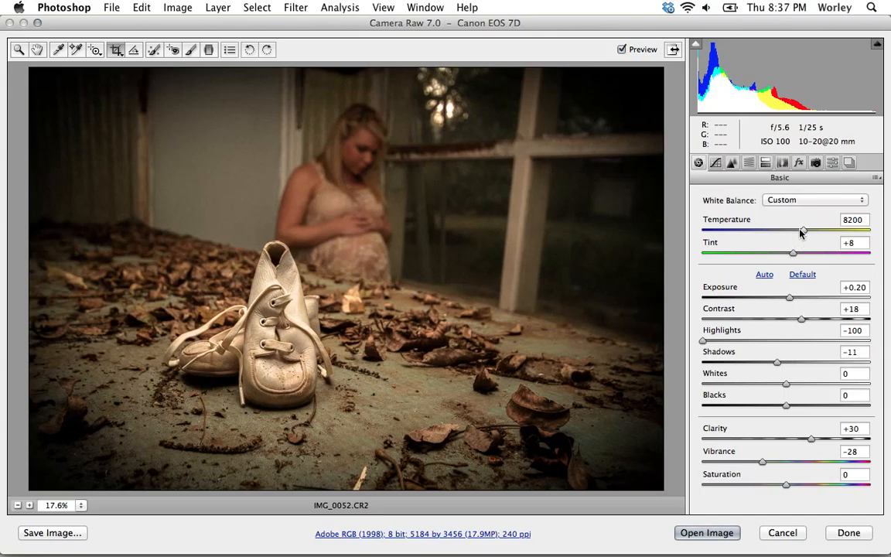
pyautogui.moveTo(804, 229); pyautogui.dragTo(799, 230)
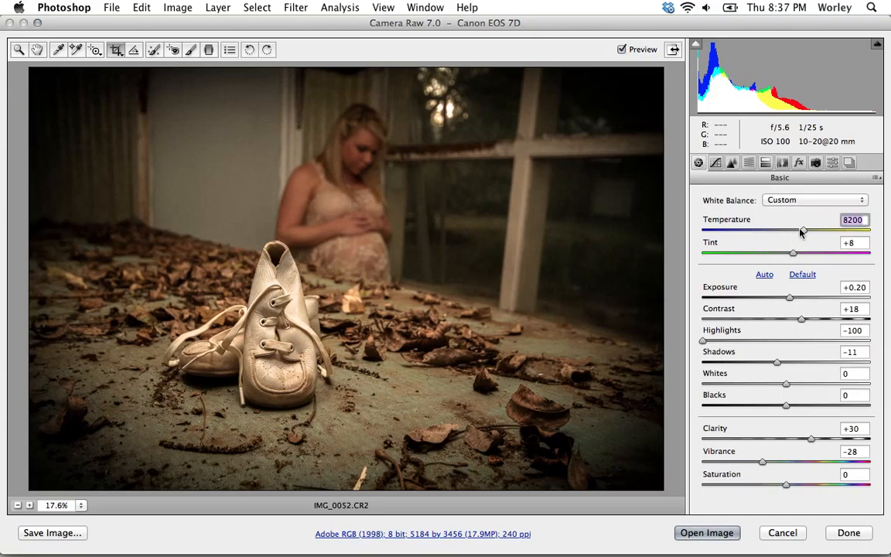
pyautogui.click(736, 232)
pyautogui.moveTo(736, 233); pyautogui.dragTo(733, 233)
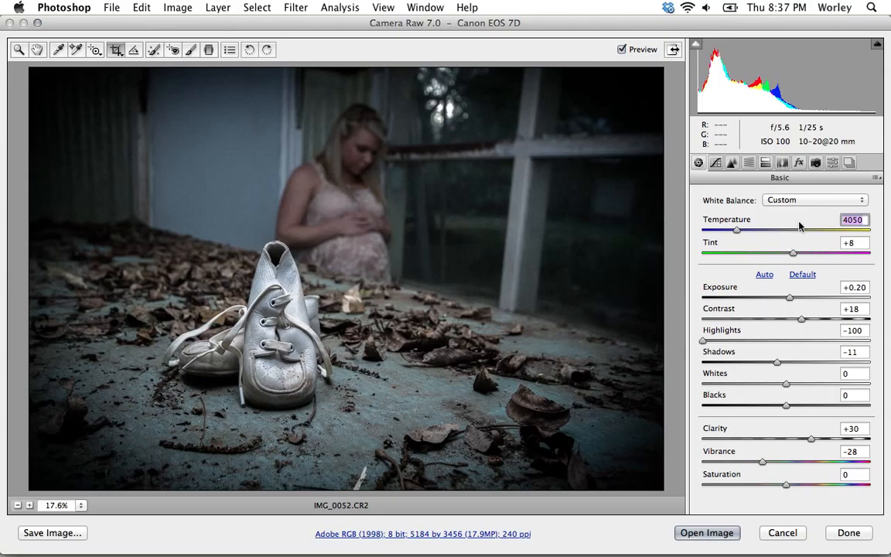
# Save all current settings as a new preset, keeping the default name Untitled-1.
pyautogui.click(832, 164)
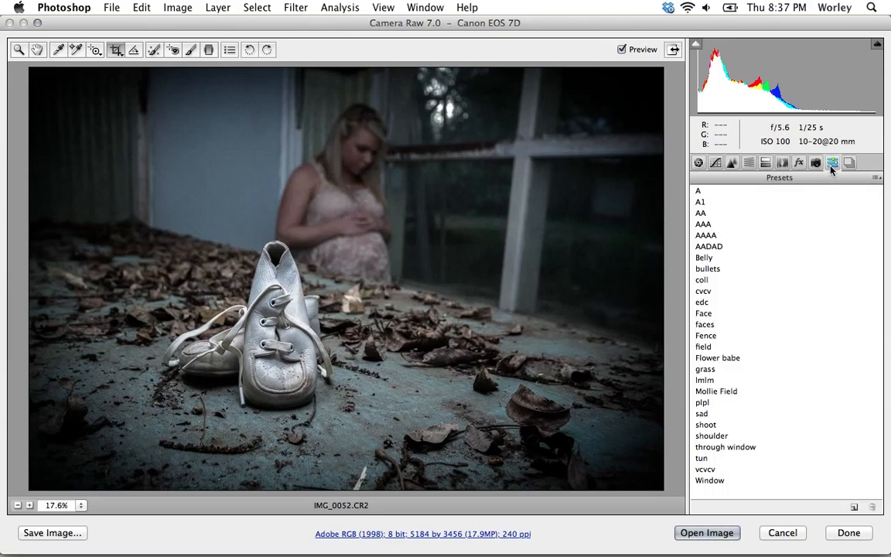
pyautogui.click(854, 508)
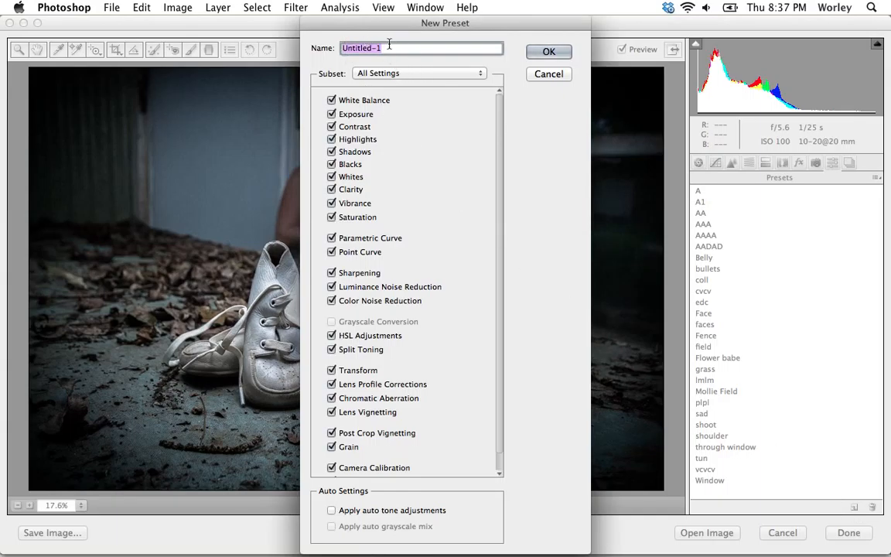
pyautogui.click(553, 58)
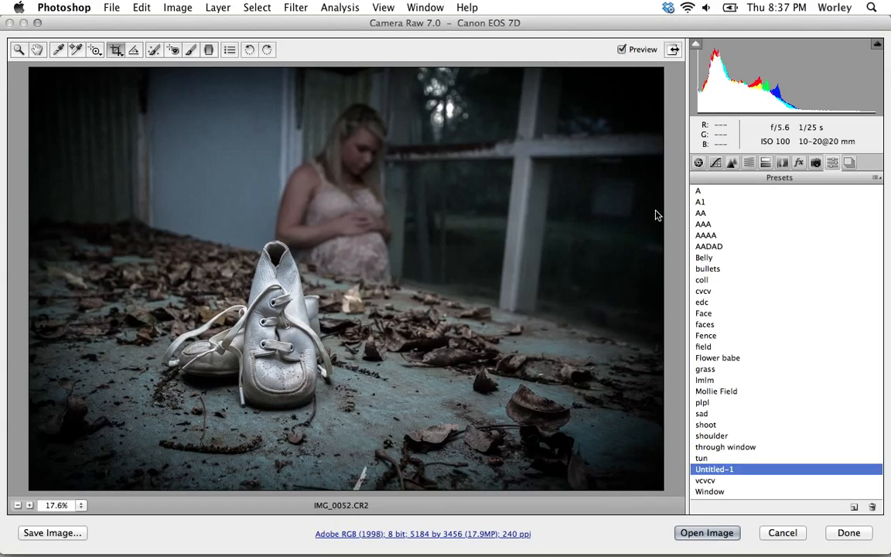
# Try the Belly preset, look at its basic adjustments, and reapply the Untitled-1 preset.
pyautogui.click(706, 258)
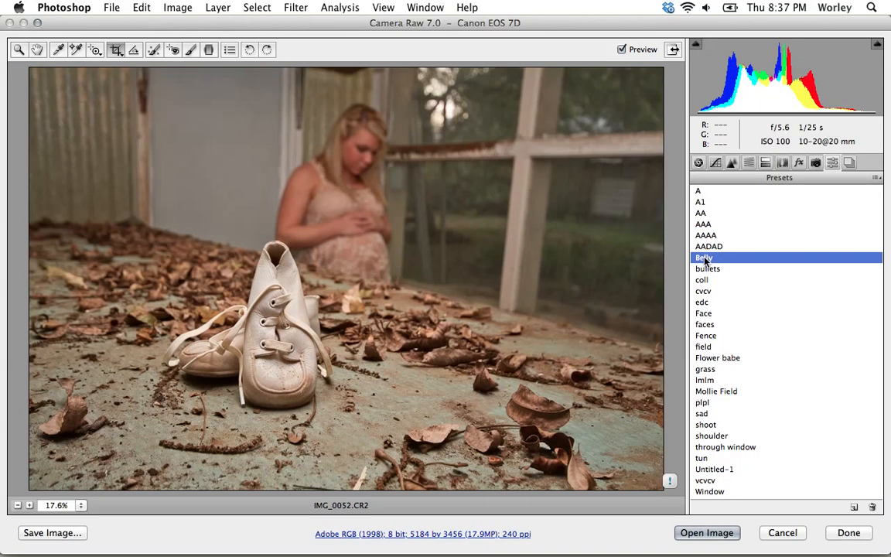
pyautogui.click(698, 162)
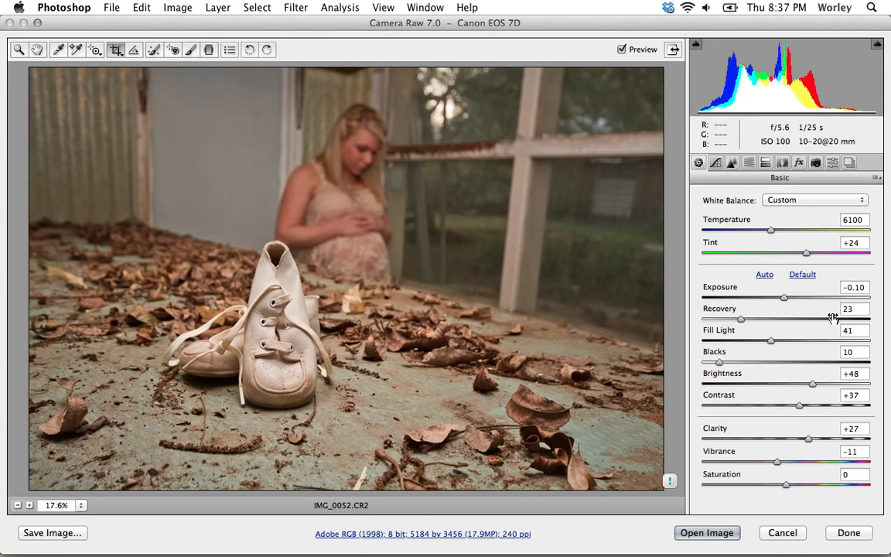
pyautogui.click(831, 162)
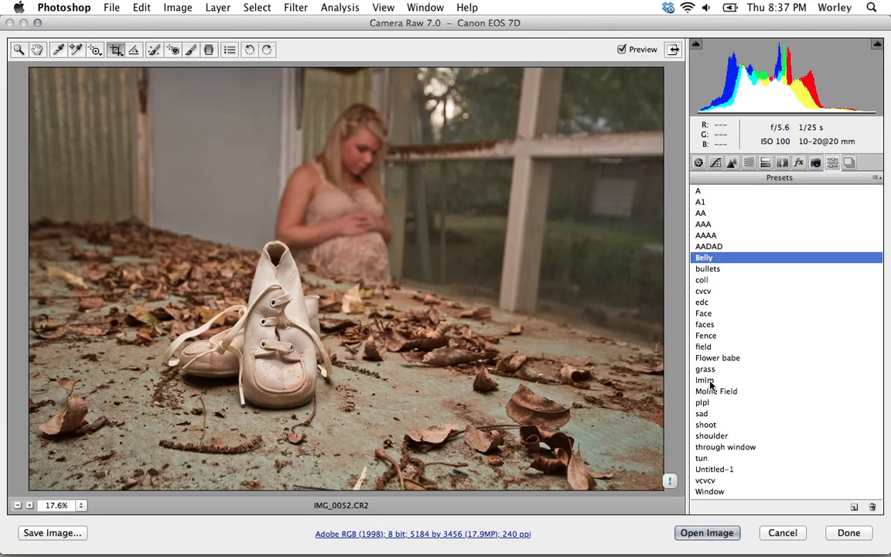
pyautogui.click(708, 469)
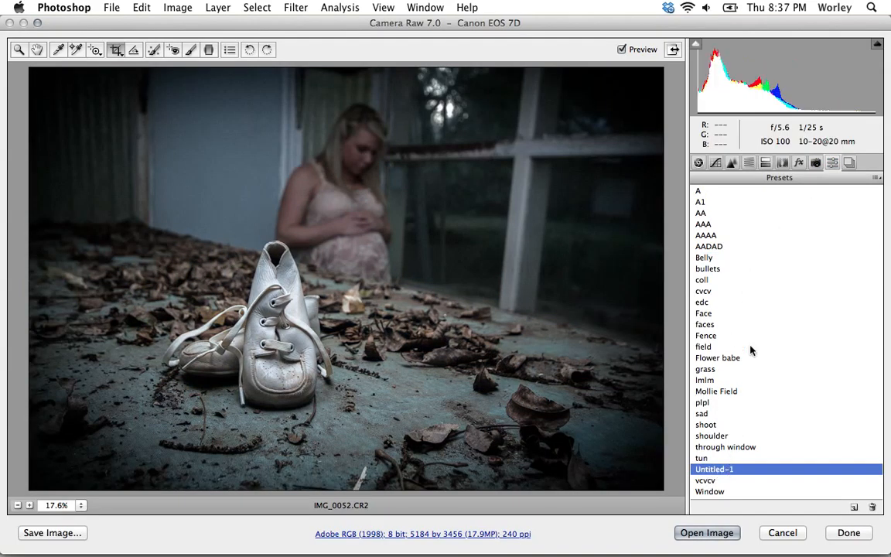
# Save the current cool-toned version of the photo as a new snapshot named Untitled-1.
pyautogui.click(849, 163)
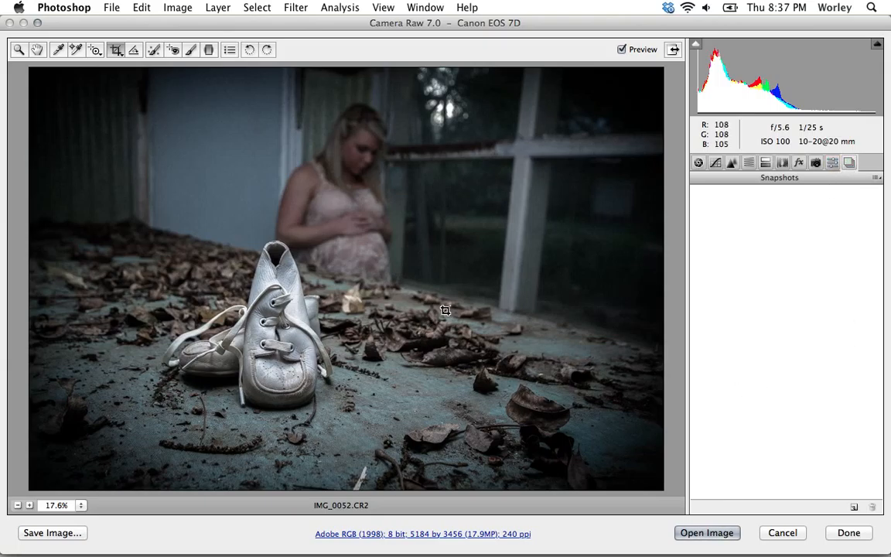
pyautogui.click(851, 505)
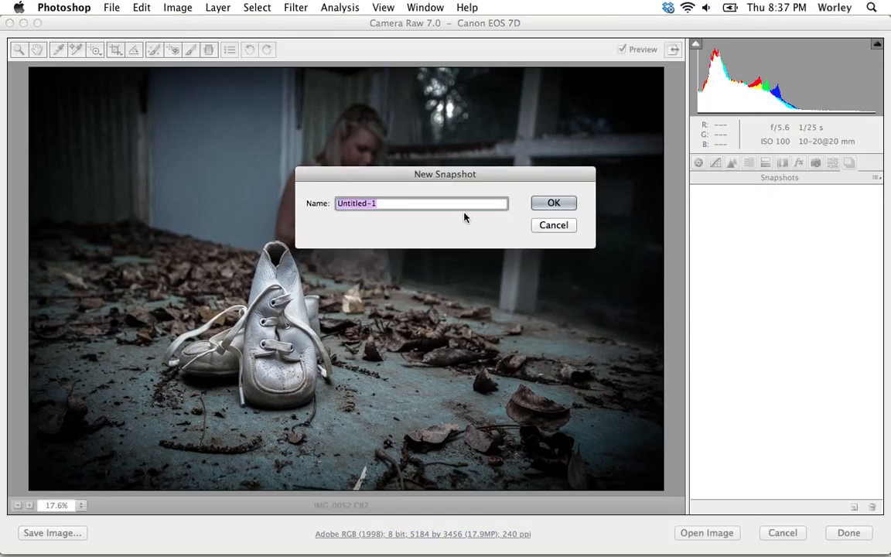
pyautogui.click(549, 205)
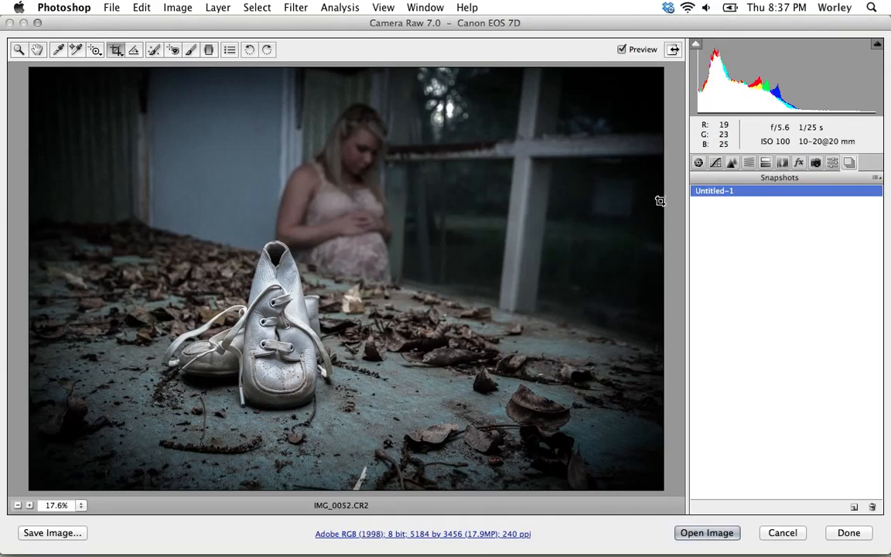
# Set the Saturation to -100 and save the black-and-white version as a new snapshot named Untitled-2.
pyautogui.click(697, 162)
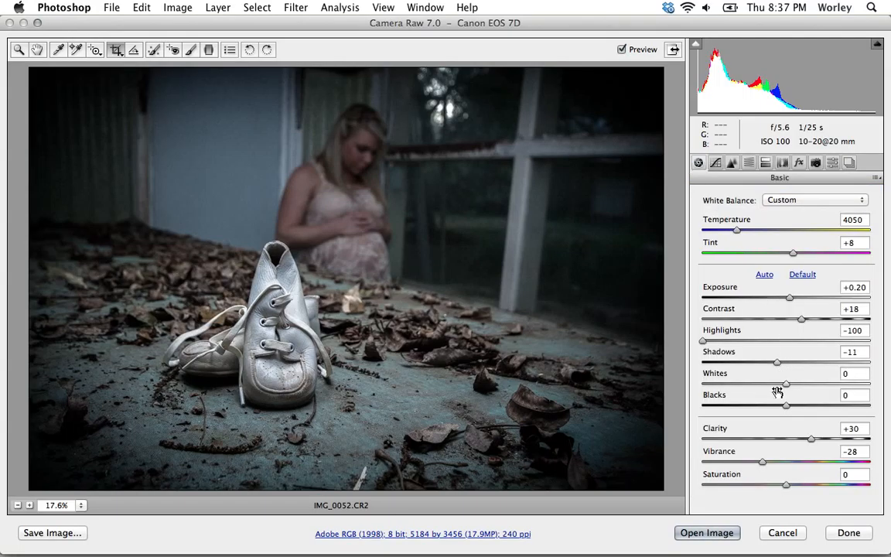
pyautogui.click(780, 484)
pyautogui.moveTo(707, 480); pyautogui.dragTo(687, 484)
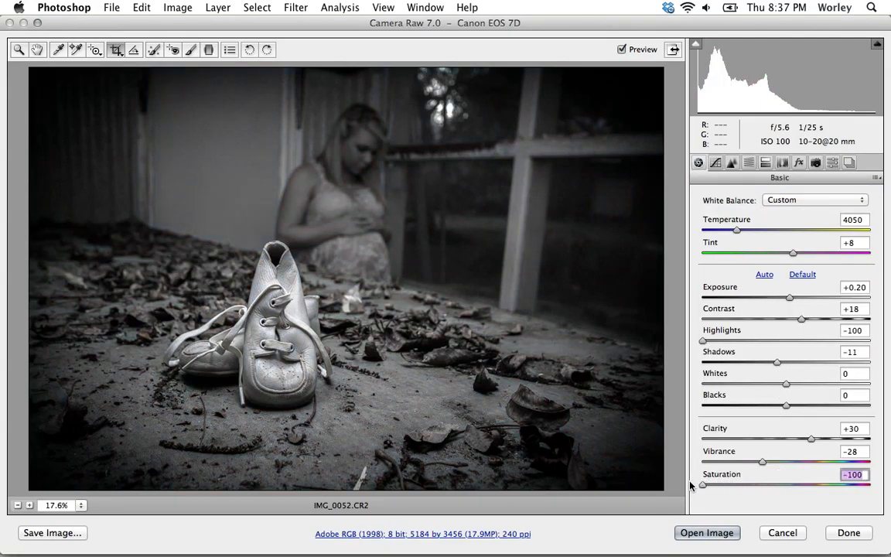
pyautogui.click(851, 161)
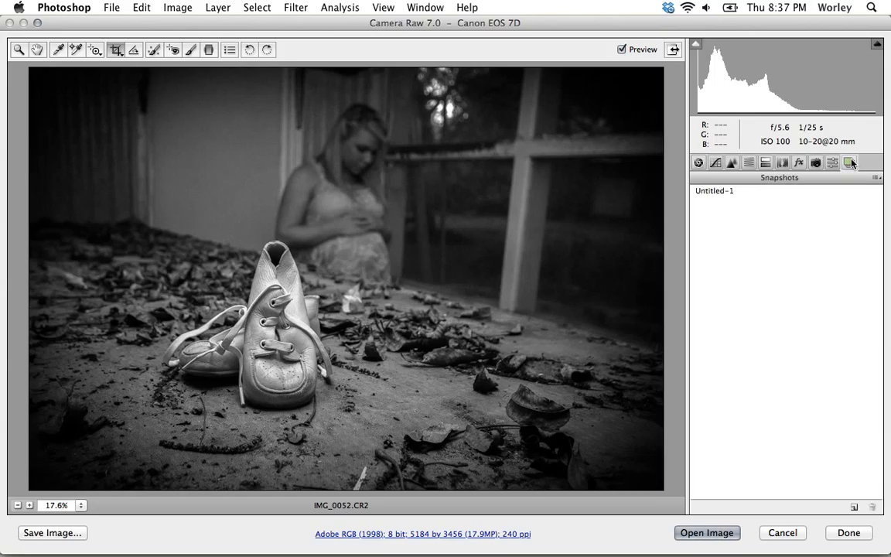
pyautogui.click(854, 508)
pyautogui.click(557, 202)
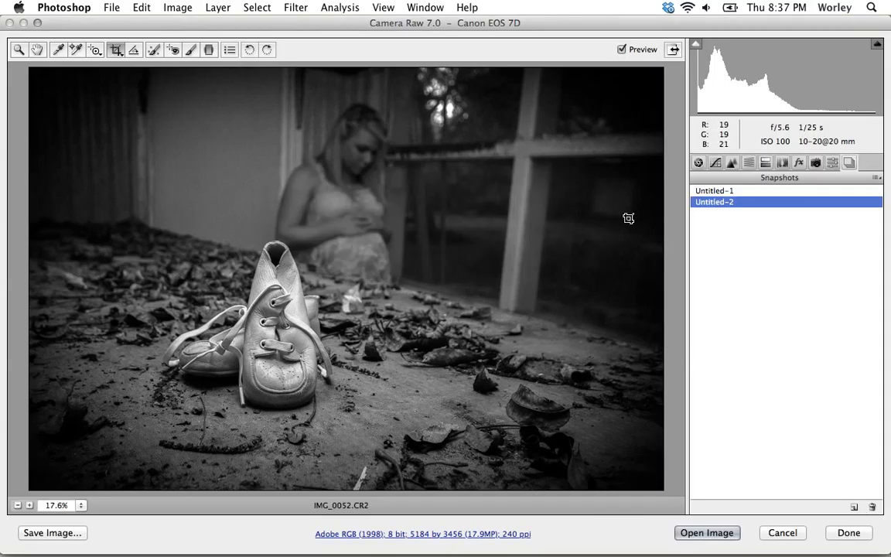
# Compare the Untitled-1 and Untitled-2 snapshots by switching between them several times, ending on Untitled-2.
pyautogui.click(709, 191)
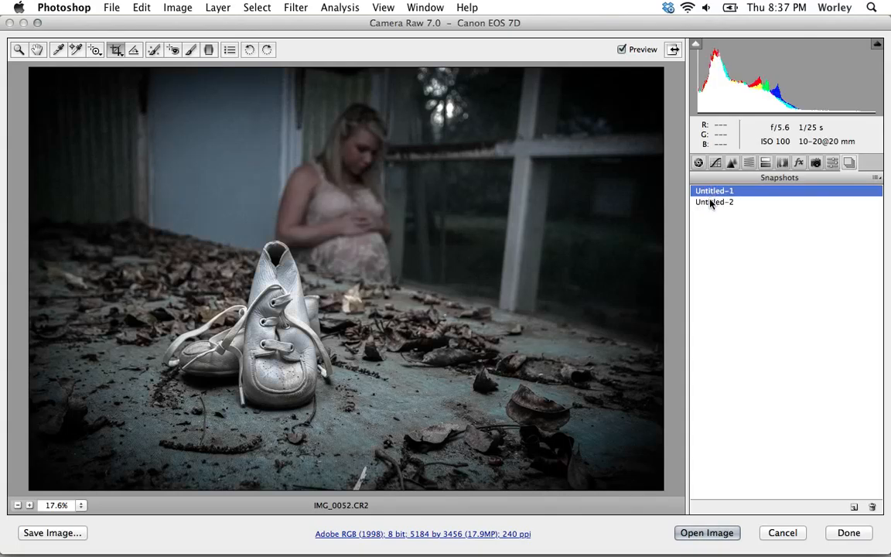
pyautogui.click(707, 201)
pyautogui.click(708, 191)
pyautogui.click(711, 202)
pyautogui.click(711, 193)
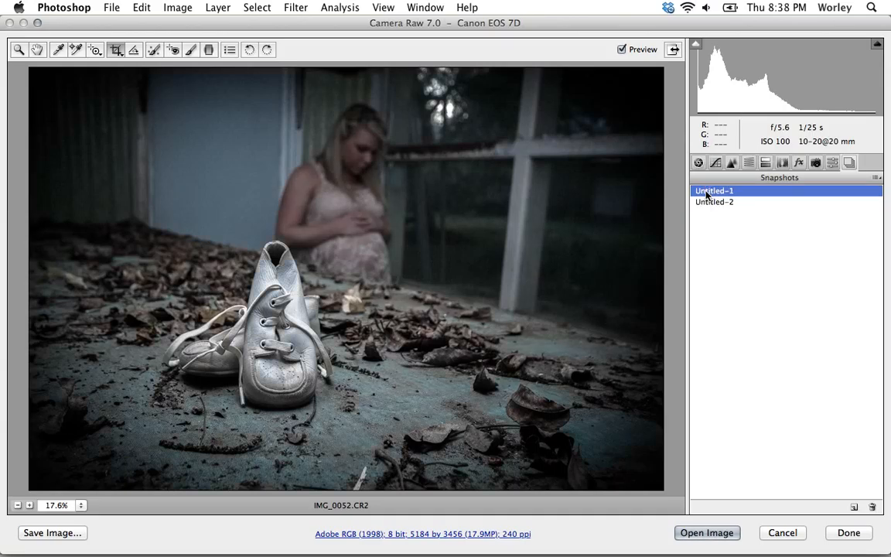
pyautogui.click(712, 202)
pyautogui.click(711, 191)
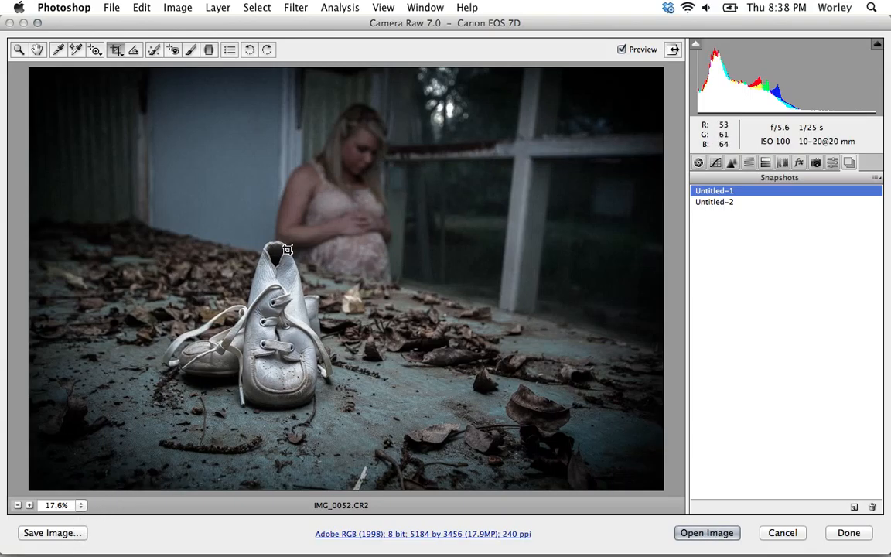
pyautogui.click(710, 203)
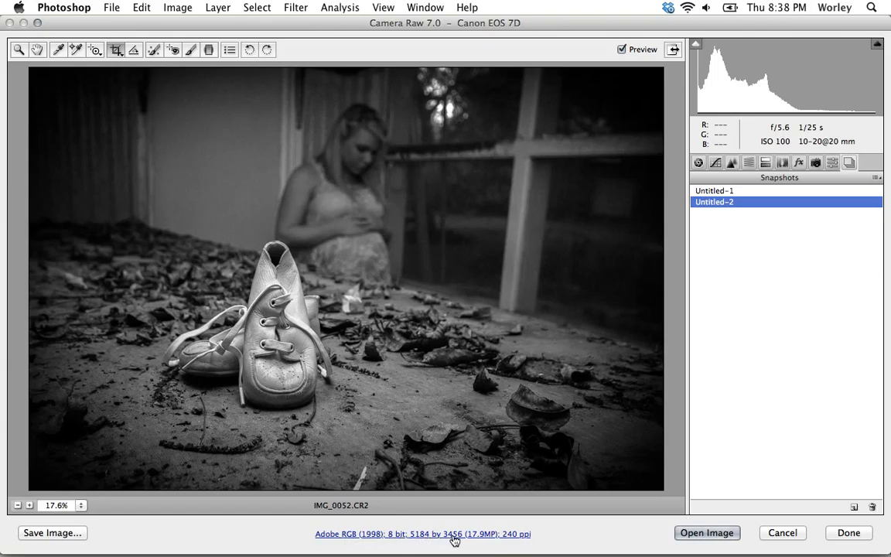
# Open the workflow options, check the colour space choices, and set the depth to 16 Bits/Channel.
pyautogui.click(514, 539)
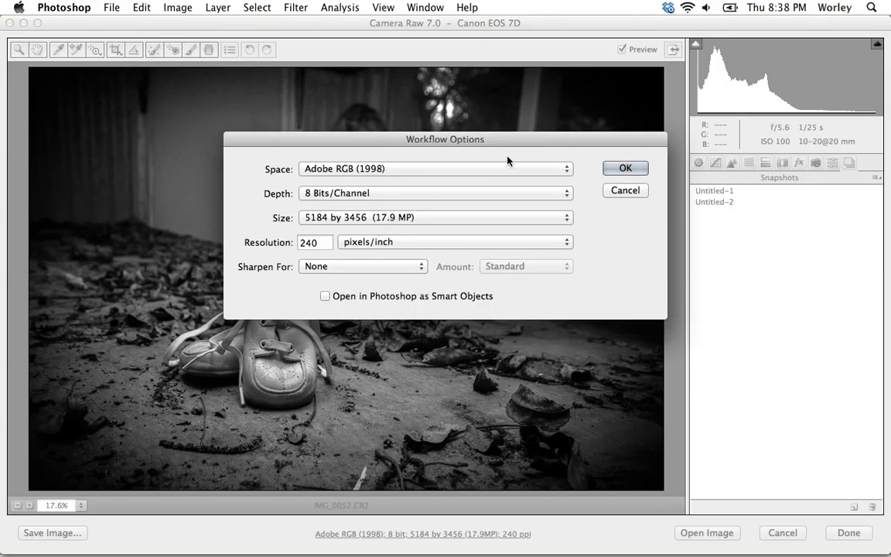
pyautogui.click(554, 169)
pyautogui.click(593, 210)
pyautogui.click(552, 193)
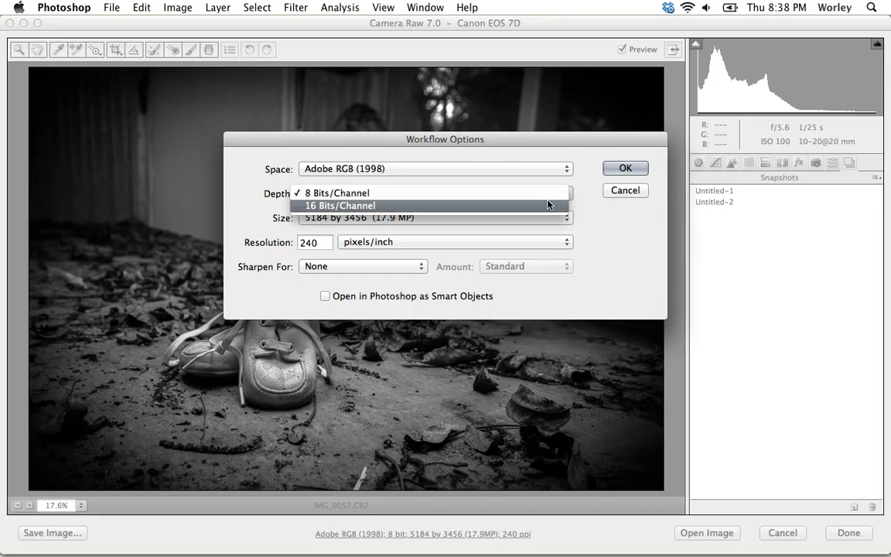
pyautogui.click(547, 205)
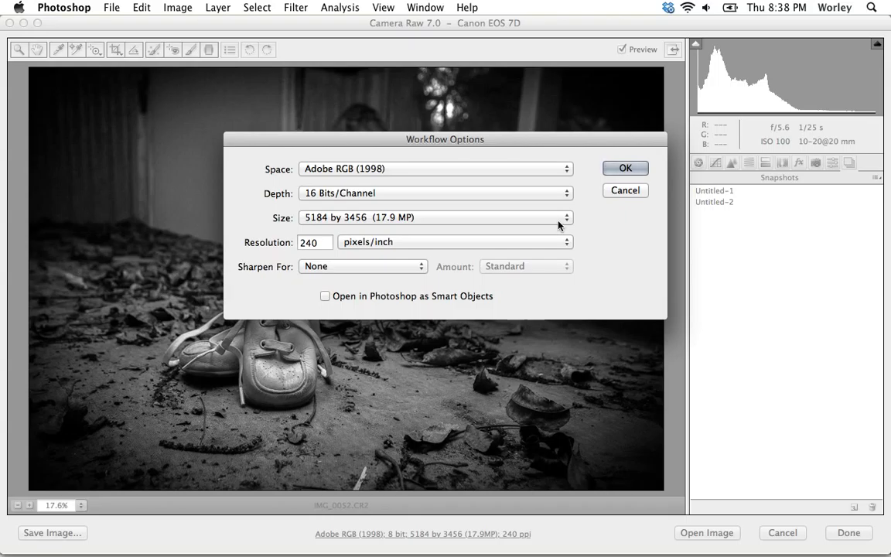
# Look through the image size and resolution unit choices, keep them as they are, and accept the workflow options.
pyautogui.click(533, 220)
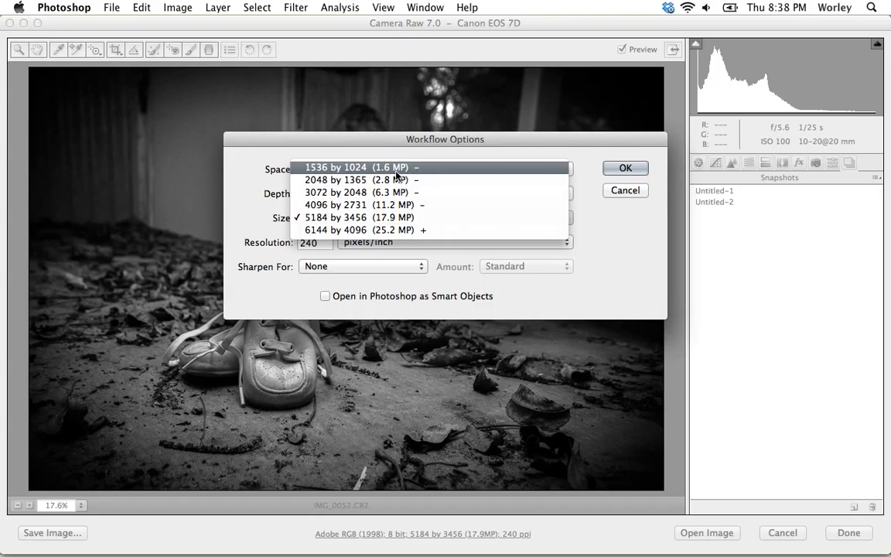
pyautogui.click(569, 247)
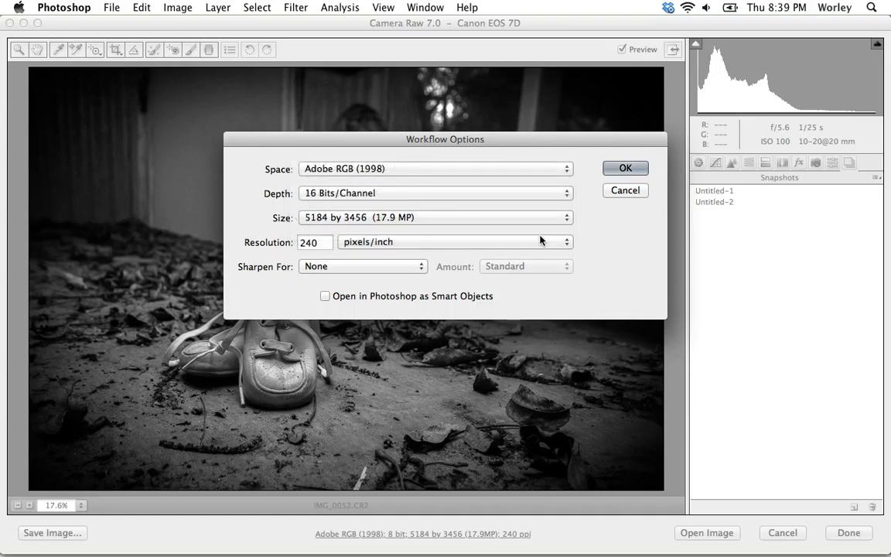
pyautogui.doubleClick(317, 243)
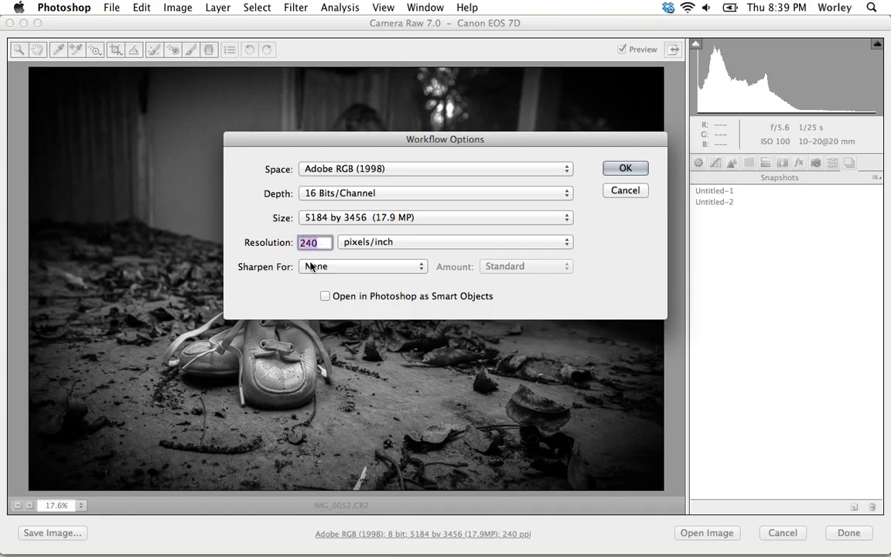
pyautogui.click(381, 242)
pyautogui.click(523, 245)
pyautogui.click(627, 169)
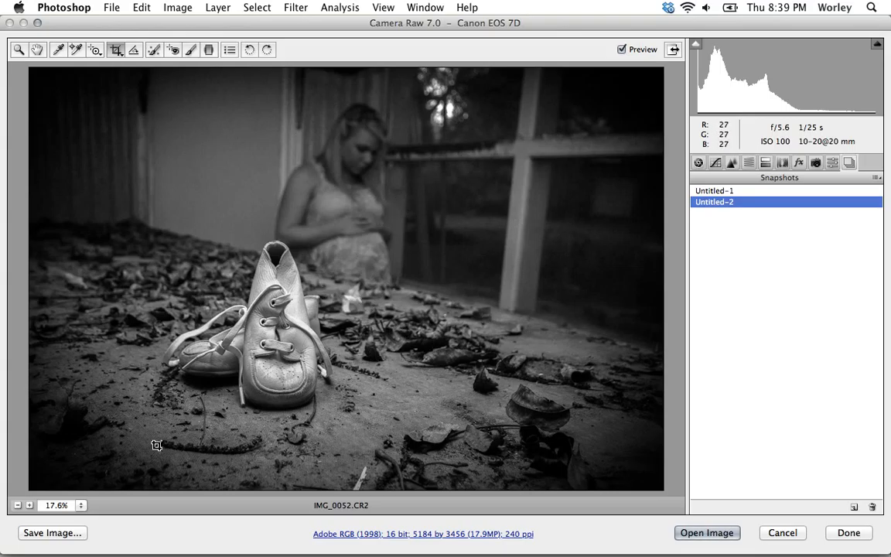
# In the image save options, name the output file ash plus a 3 Digit Serial Number and begin numbering at 1.
pyautogui.click(61, 532)
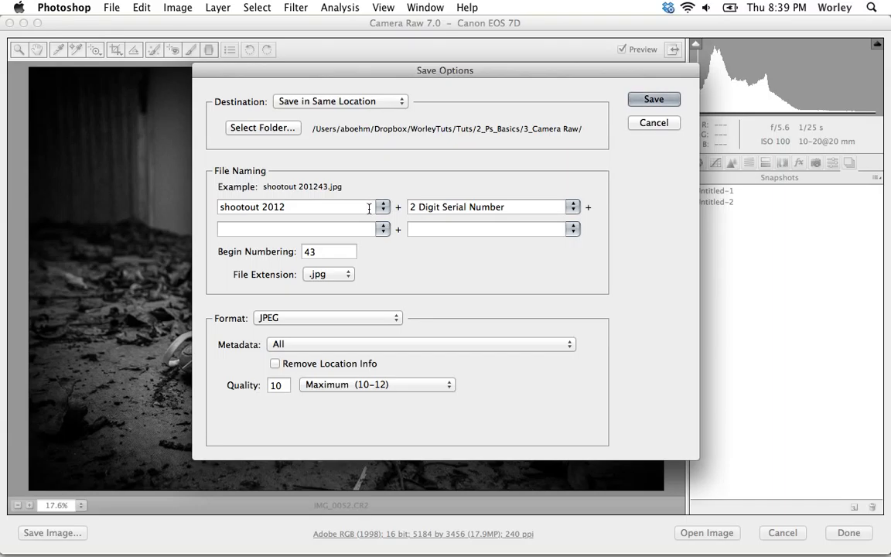
pyautogui.click(329, 206)
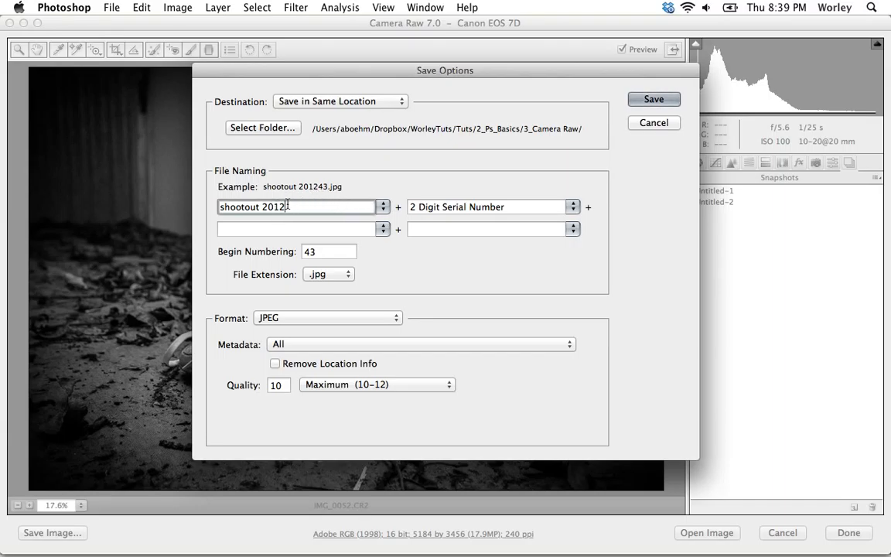
pyautogui.moveTo(288, 205); pyautogui.dragTo(217, 202)
pyautogui.write('ash')
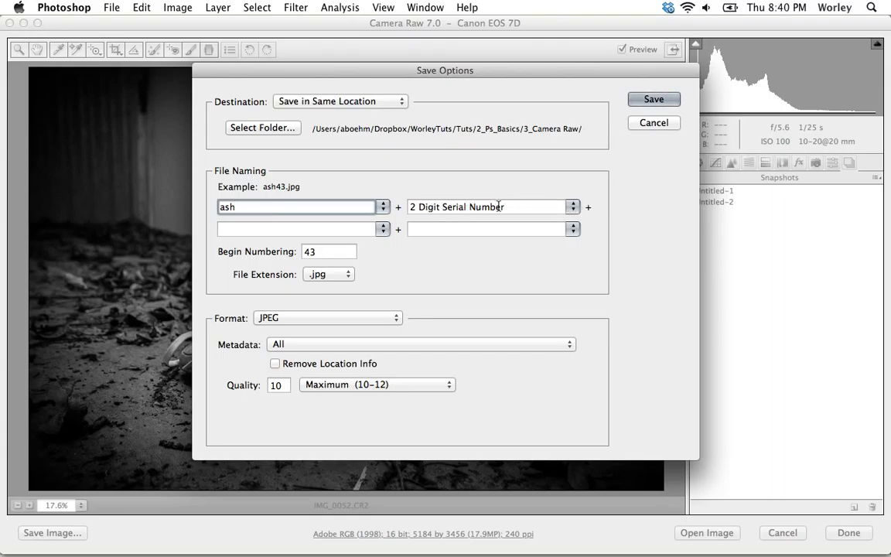
pyautogui.click(317, 253)
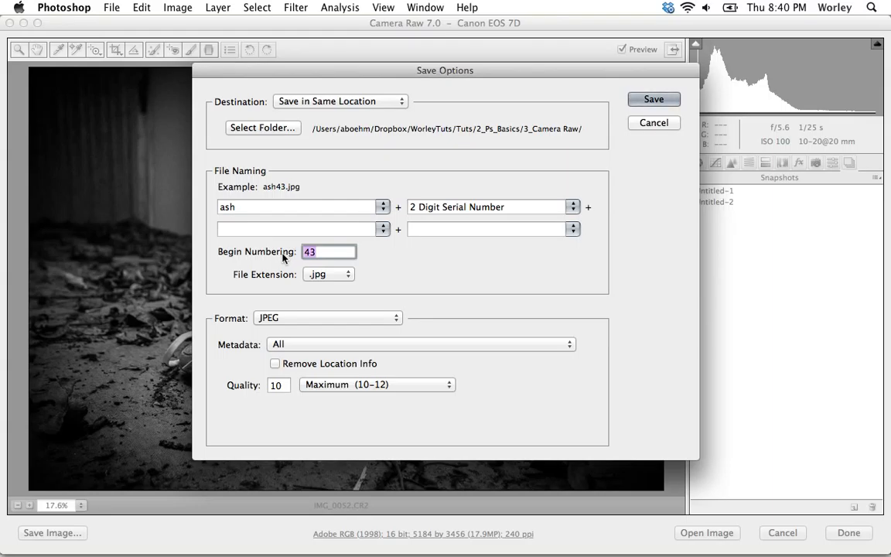
pyautogui.write('1')
pyautogui.click(574, 206)
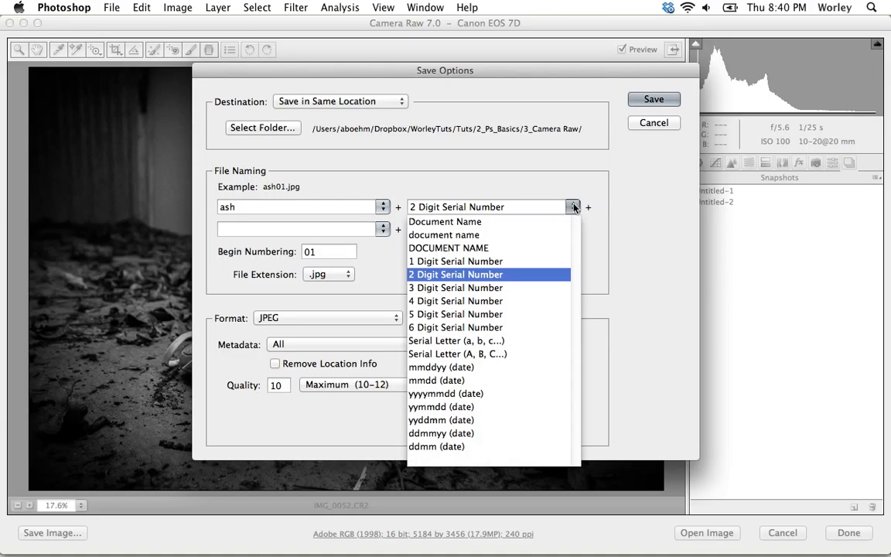
pyautogui.click(485, 290)
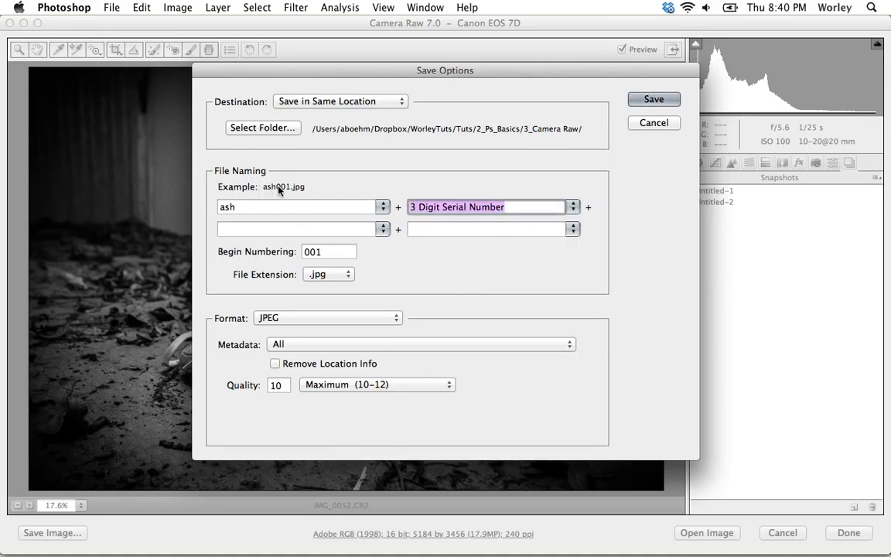
# Review the file extension, format and JPEG quality choices, and close the save options without saving.
pyautogui.click(346, 276)
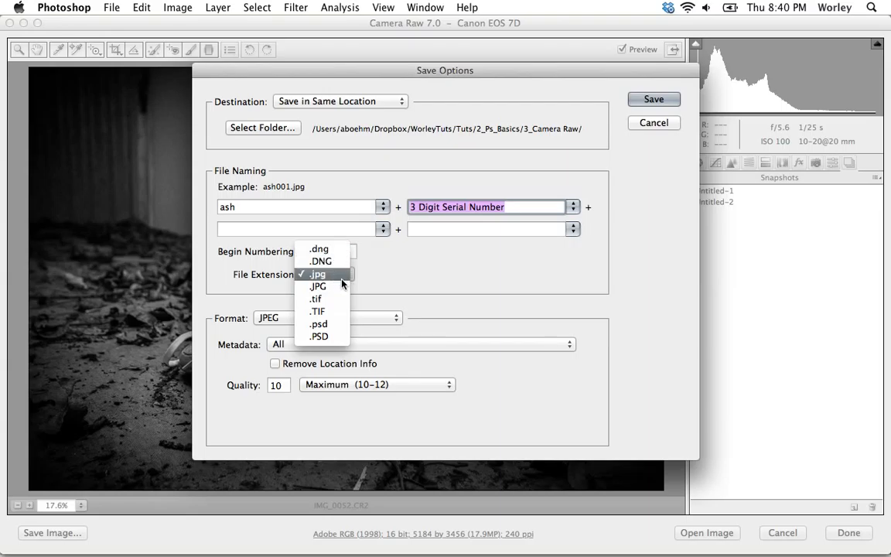
pyautogui.click(385, 284)
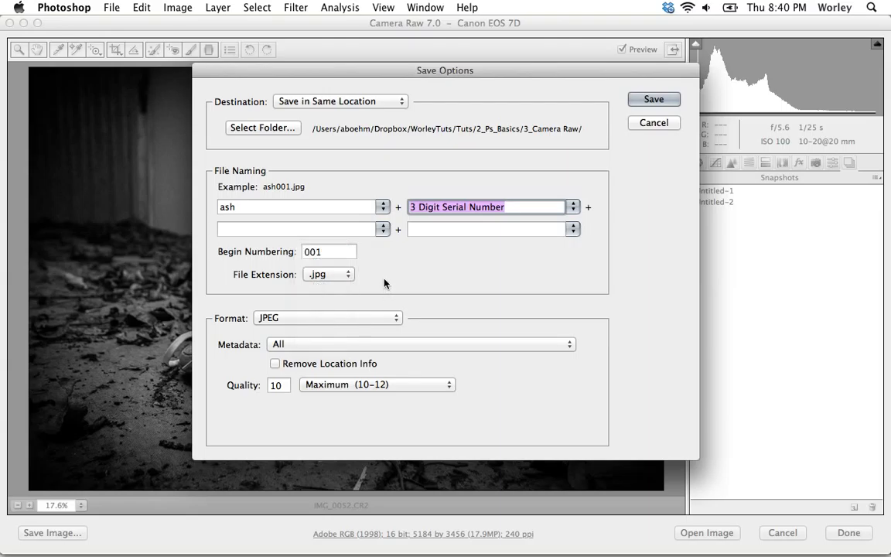
pyautogui.click(366, 318)
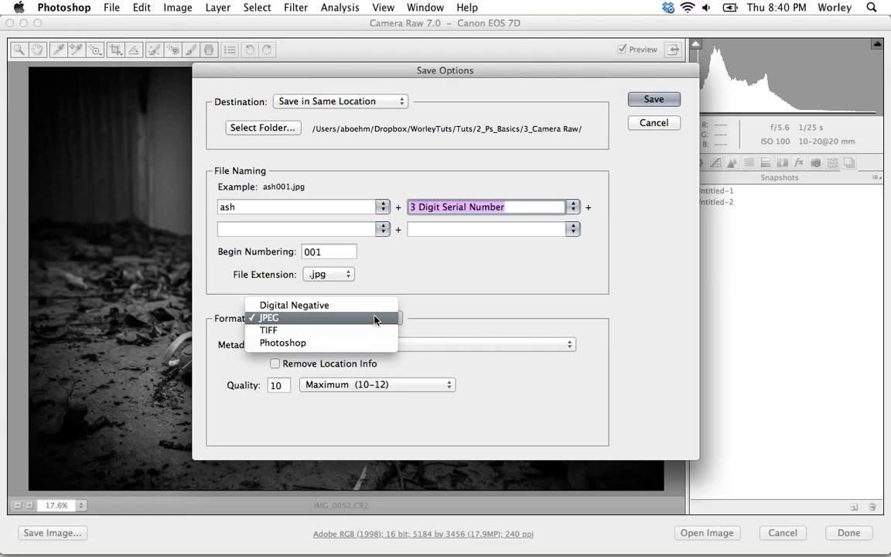
pyautogui.click(375, 318)
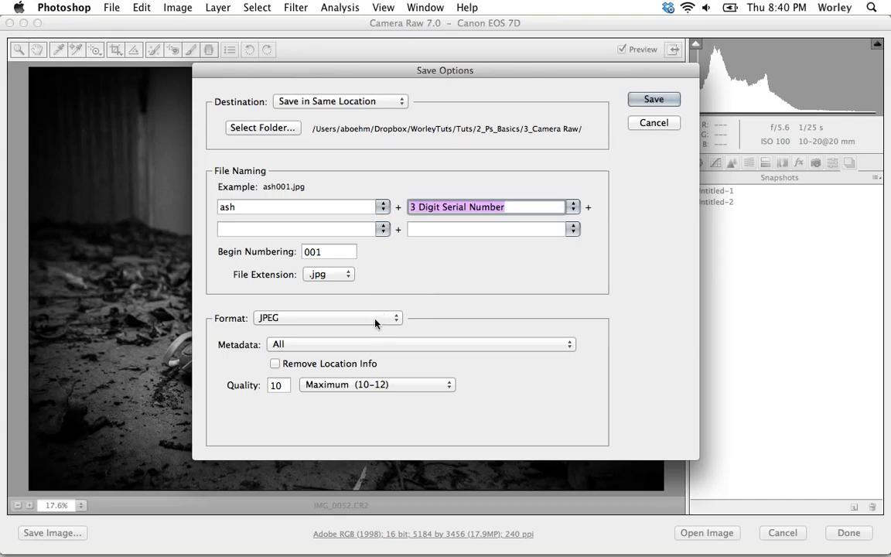
pyautogui.click(393, 385)
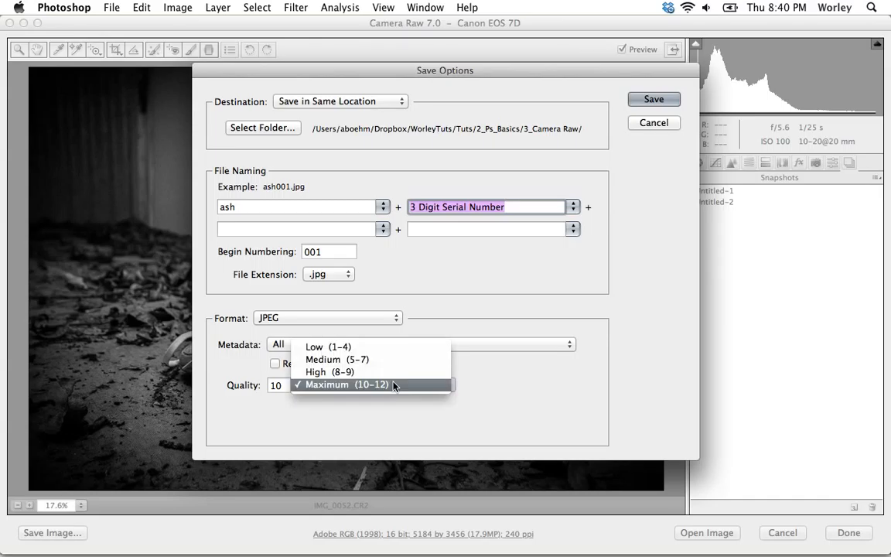
pyautogui.click(445, 385)
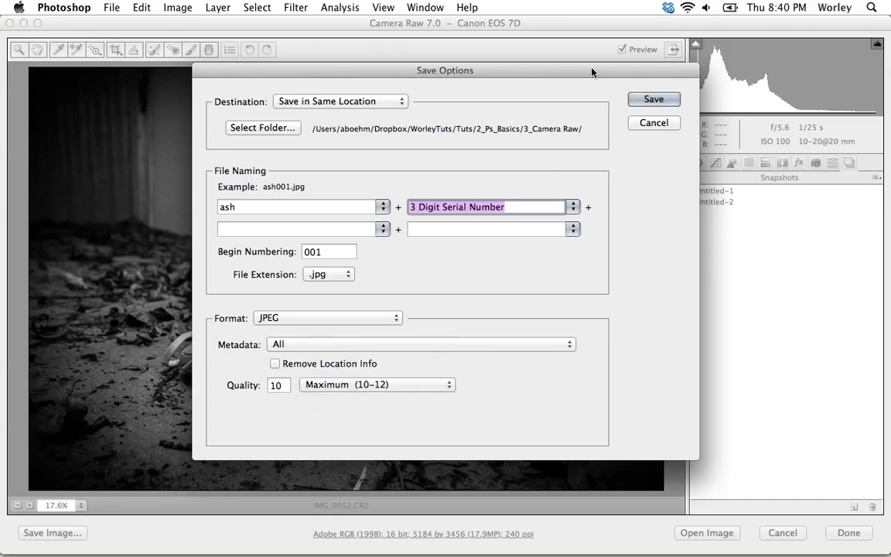
pyautogui.click(654, 123)
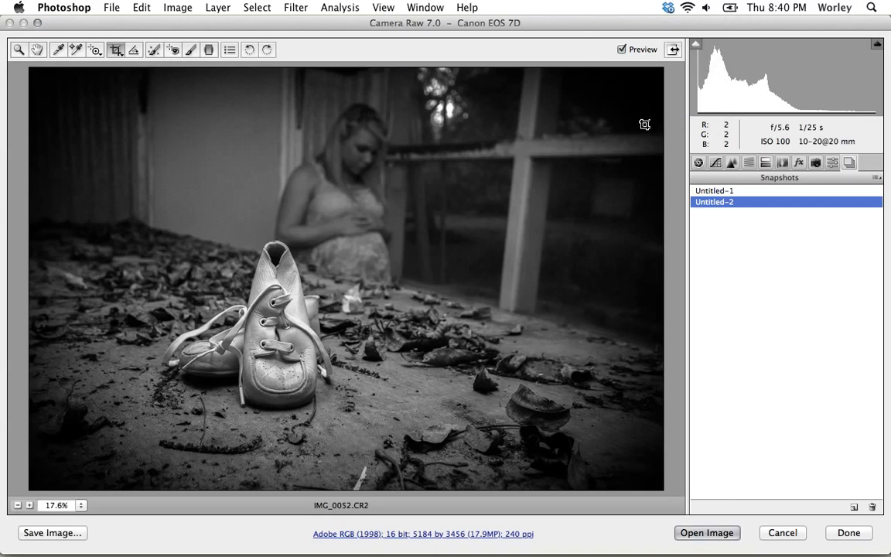